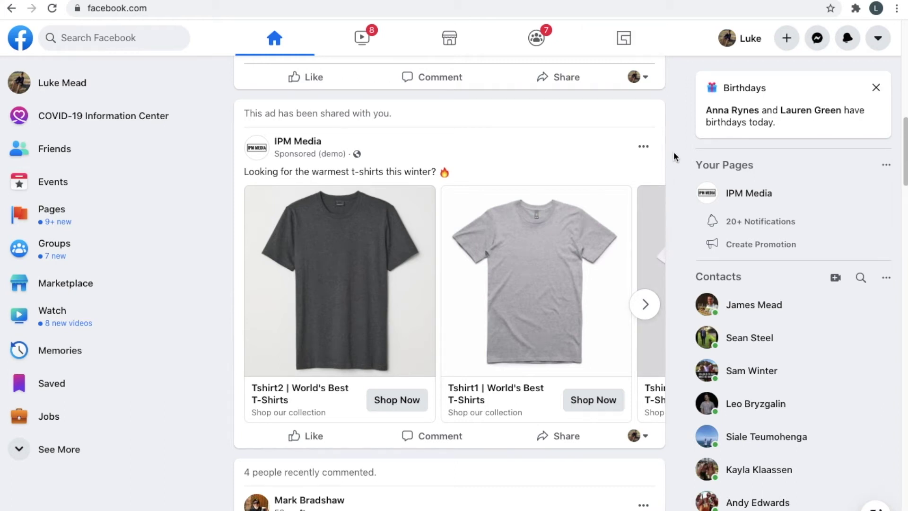
Browse the T-shirt carousel ad cards forward, then back to the first card.
left_click(647, 312)
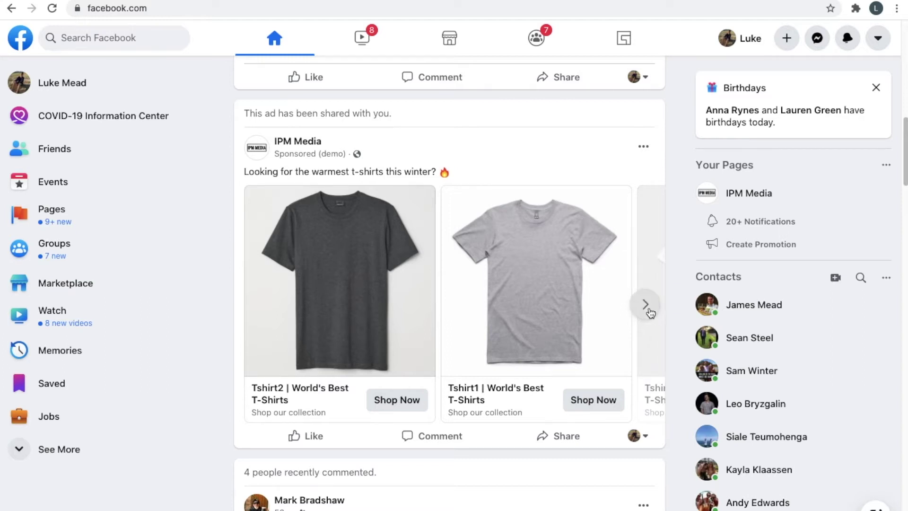
left_click(647, 307)
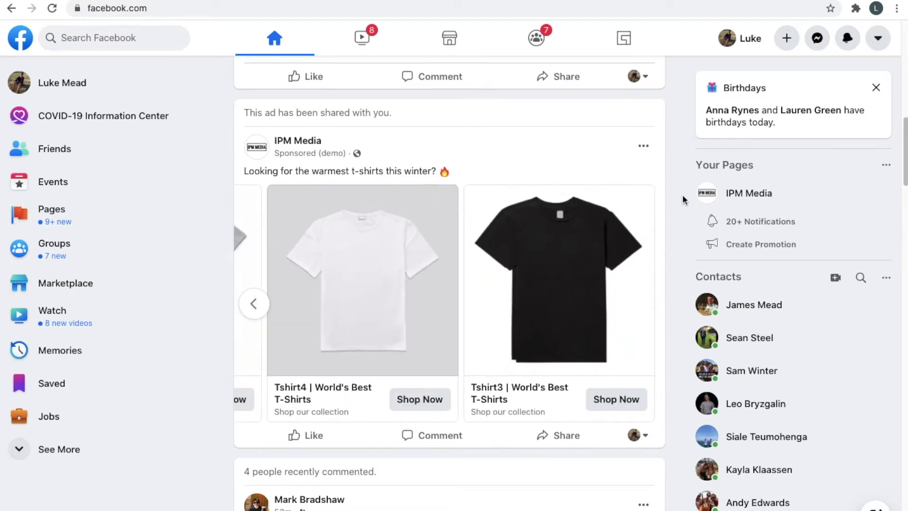
scroll(682, 197, "down", 1)
left_click(266, 287)
left_click(266, 288)
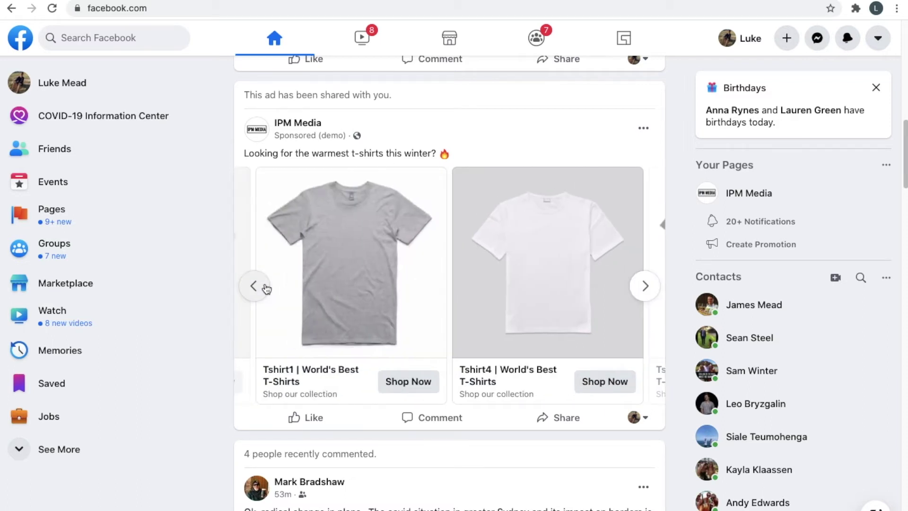
left_click(264, 290)
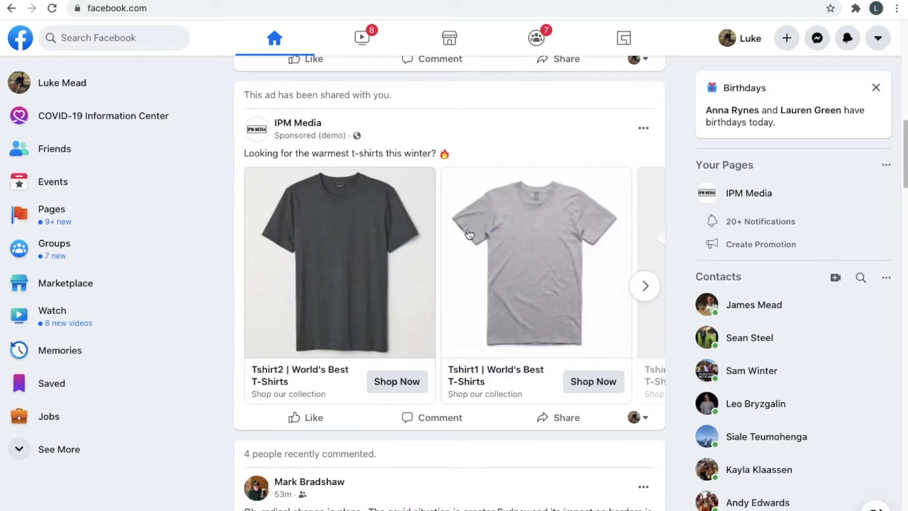
left_click_drag(578, 258, 525, 255)
left_click(656, 289)
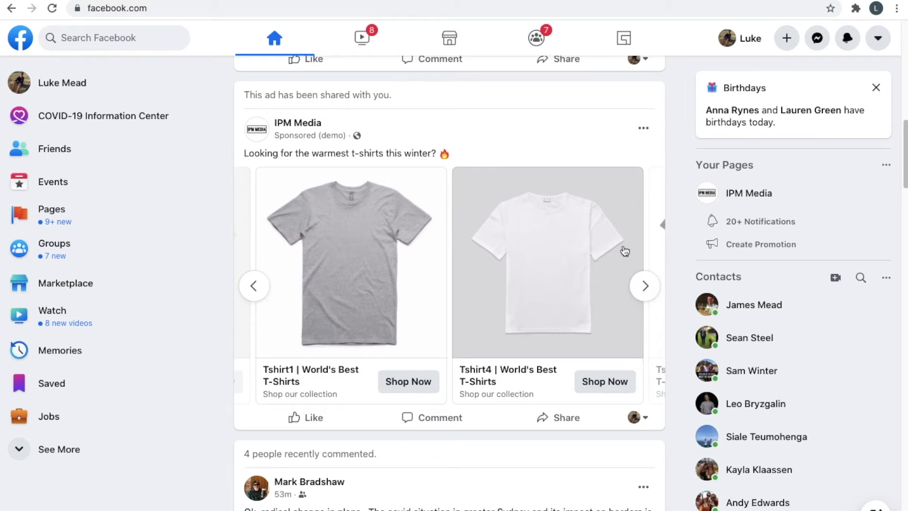
left_click(646, 287)
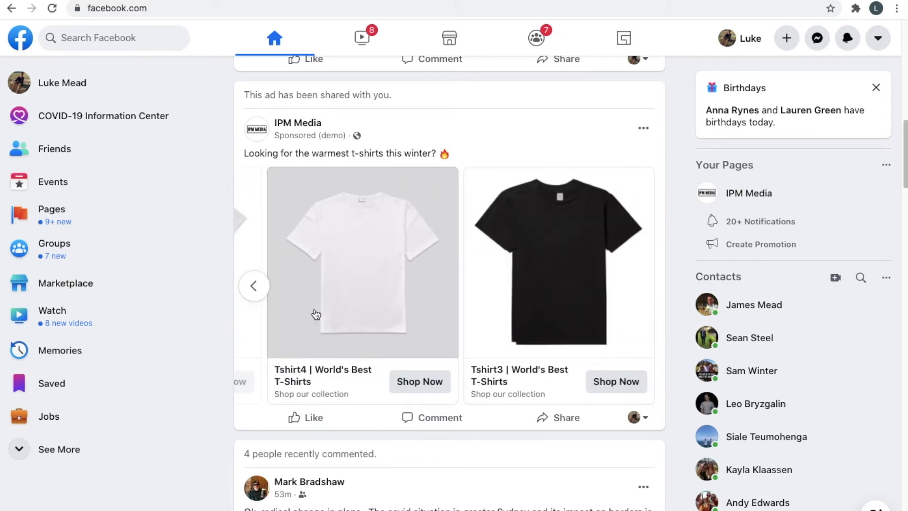
left_click(255, 286)
left_click(257, 287)
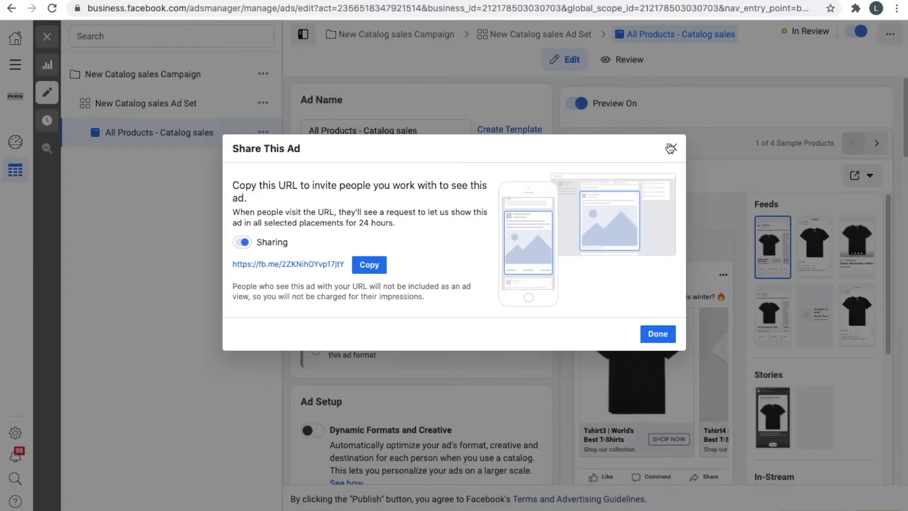
Close the ad editor and list all campaigns with the Campaign, Ad Set and Ad filters cleared.
left_click(671, 148)
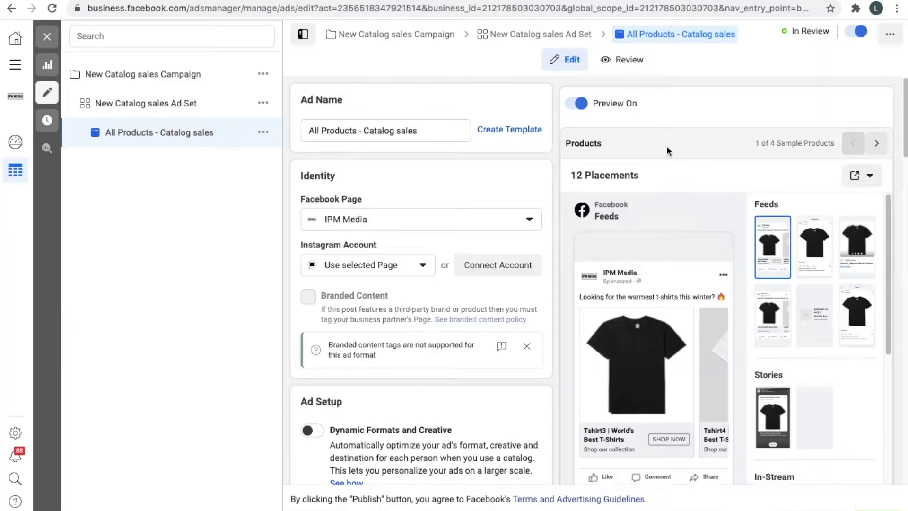
left_click(46, 37)
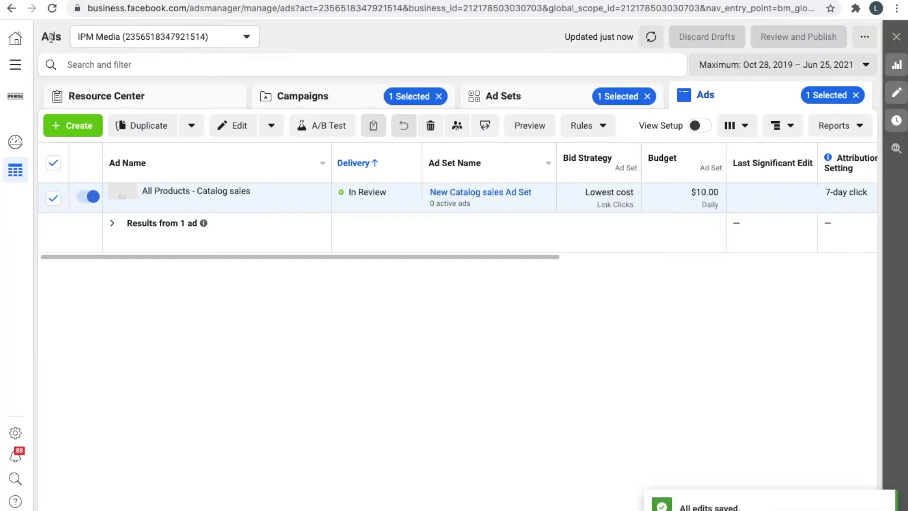
left_click(339, 97)
left_click(440, 97)
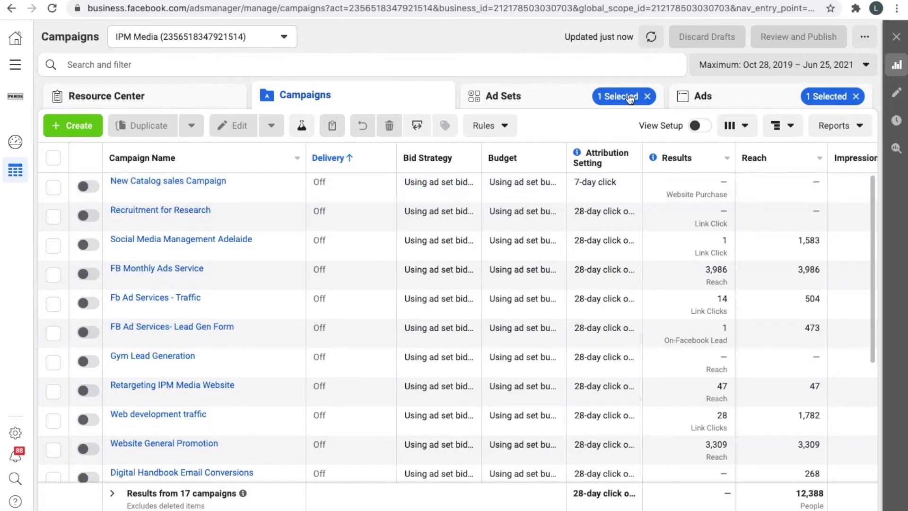
left_click(649, 97)
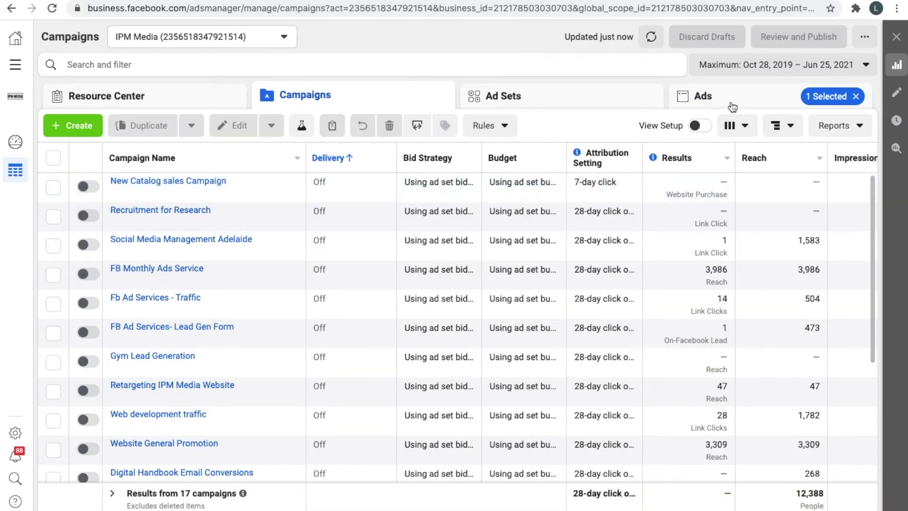
left_click(858, 97)
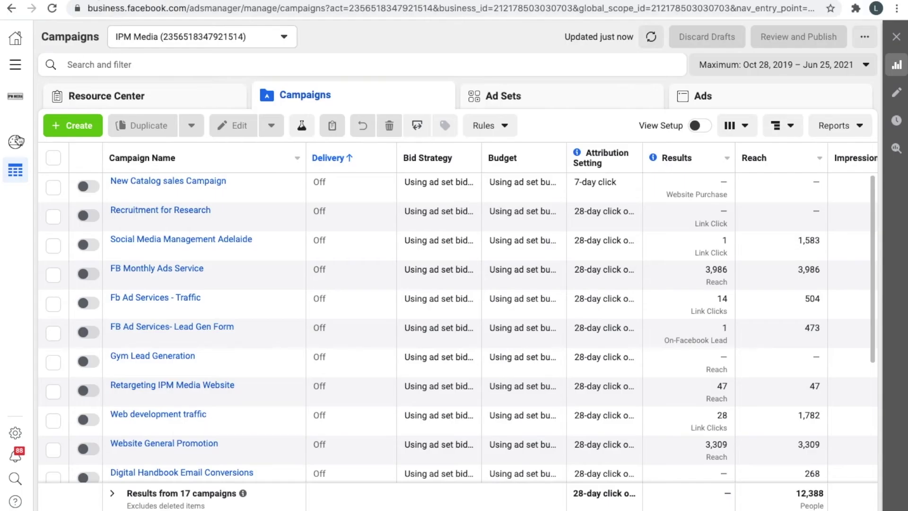
Go to Commerce Manager via All Tools, back out of Add Shop, and start Add Catalog.
left_click(16, 64)
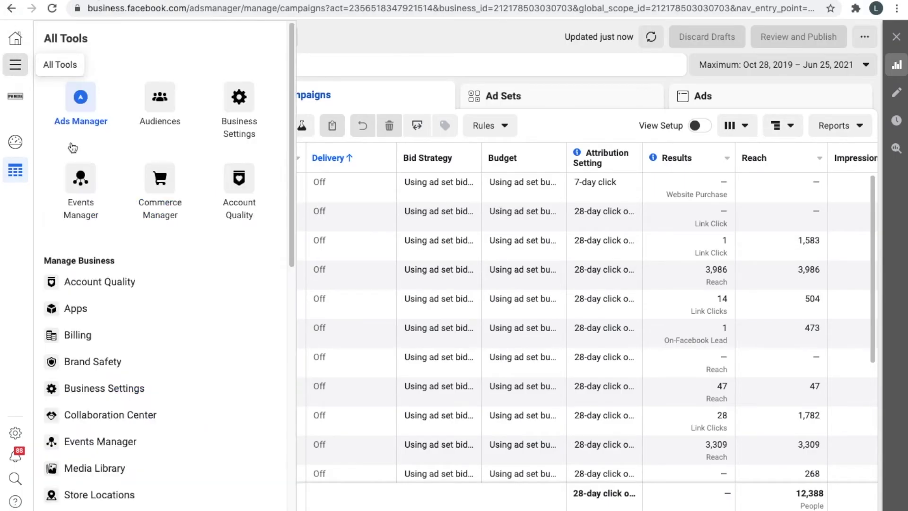
scroll(142, 331, "down", 9)
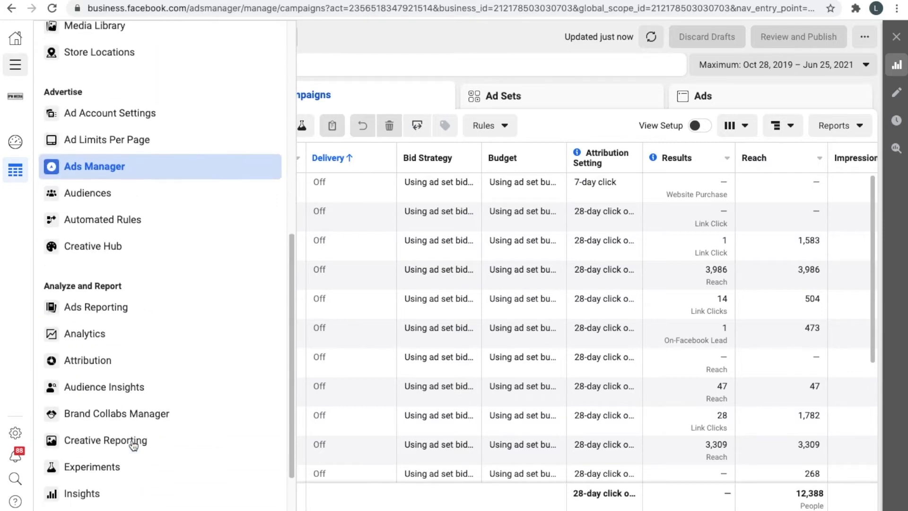
scroll(134, 445, "down", 3)
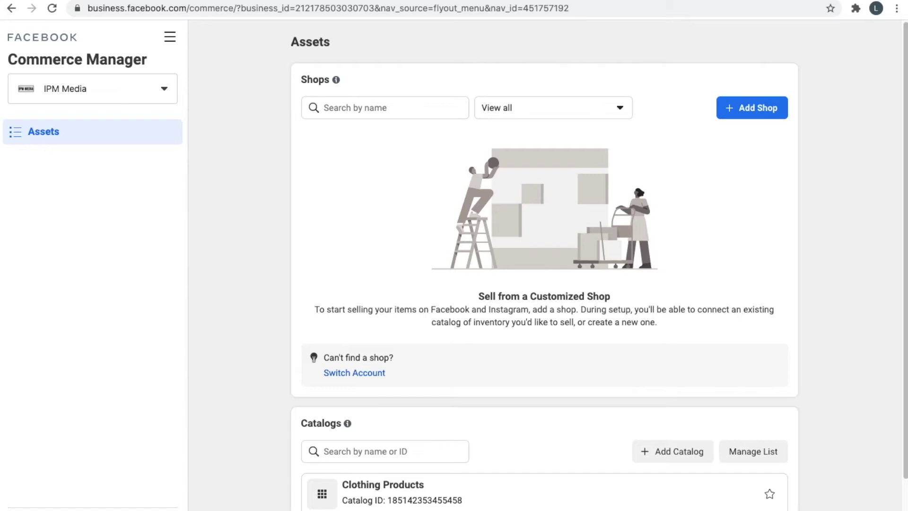
scroll(407, 342, "down", 2)
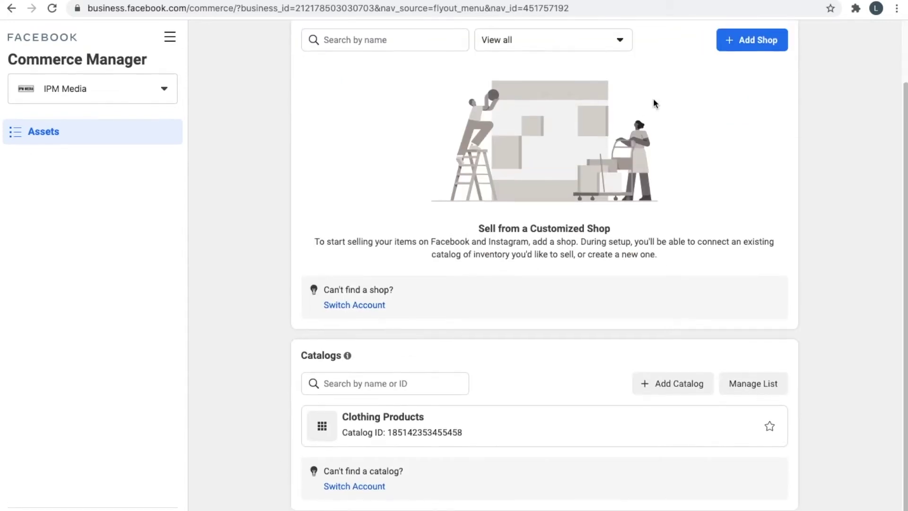
left_click(729, 48)
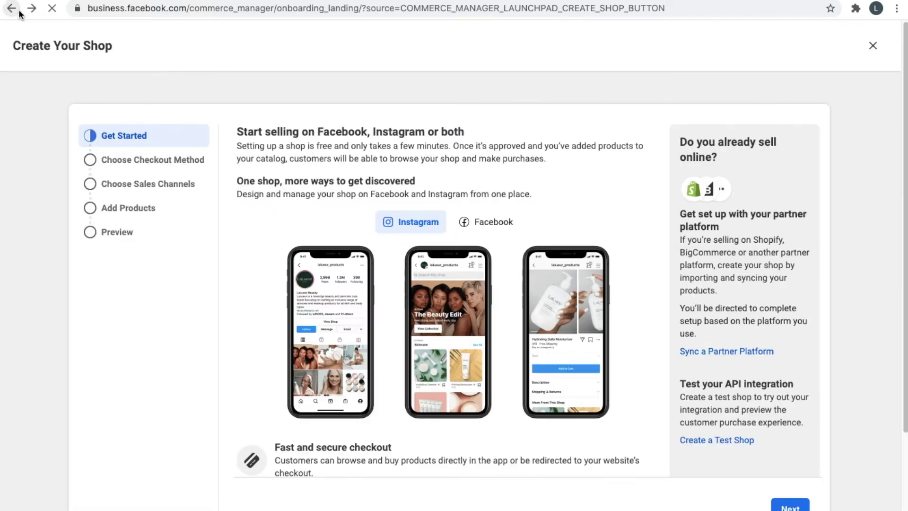
left_click(19, 12)
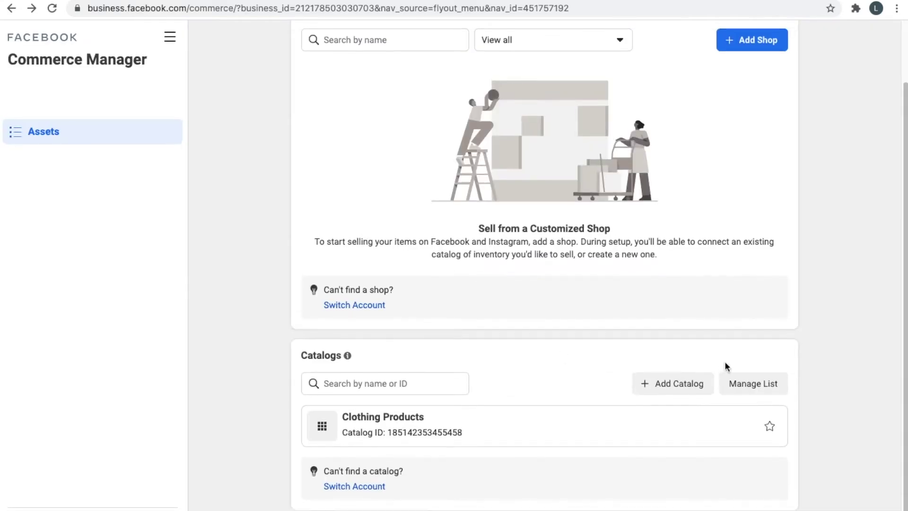
left_click(659, 387)
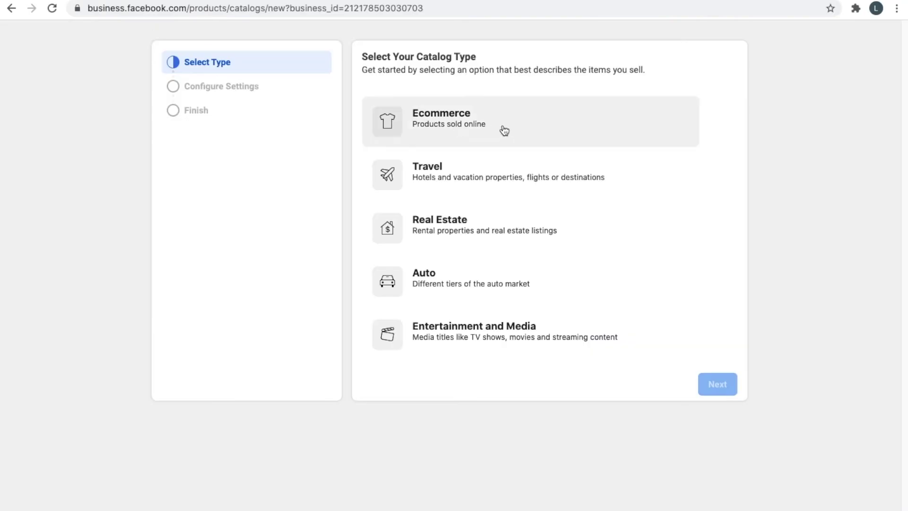
Choose the Ecommerce catalog type and try the Upload Product Info and Connect a Partner Platform options.
left_click(519, 118)
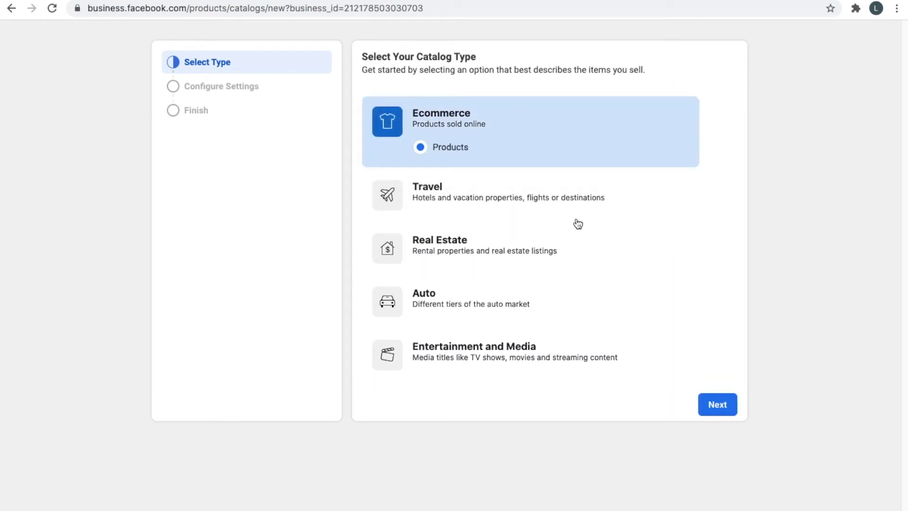
left_click(722, 413)
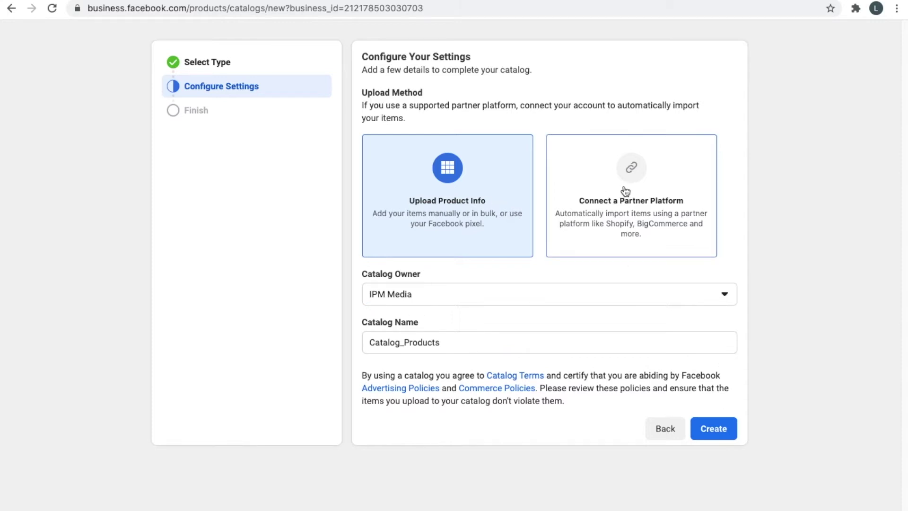
left_click(627, 210)
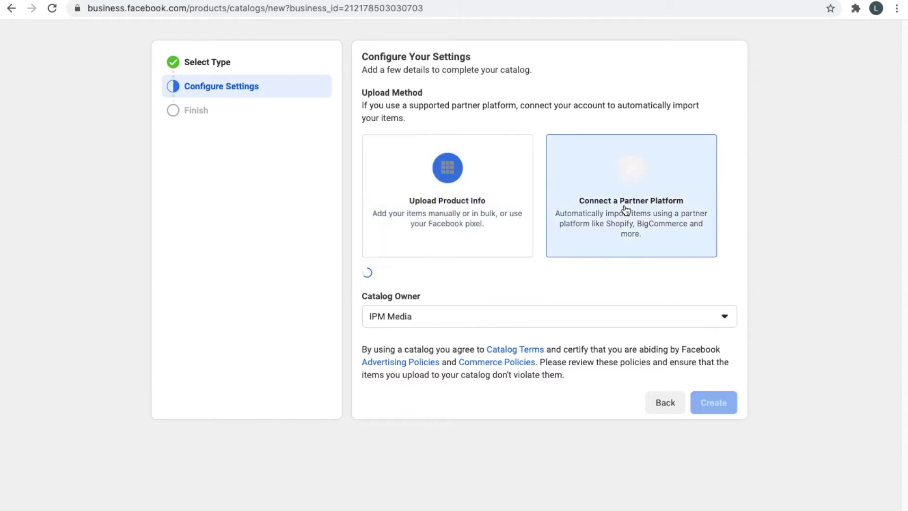
left_click(498, 222)
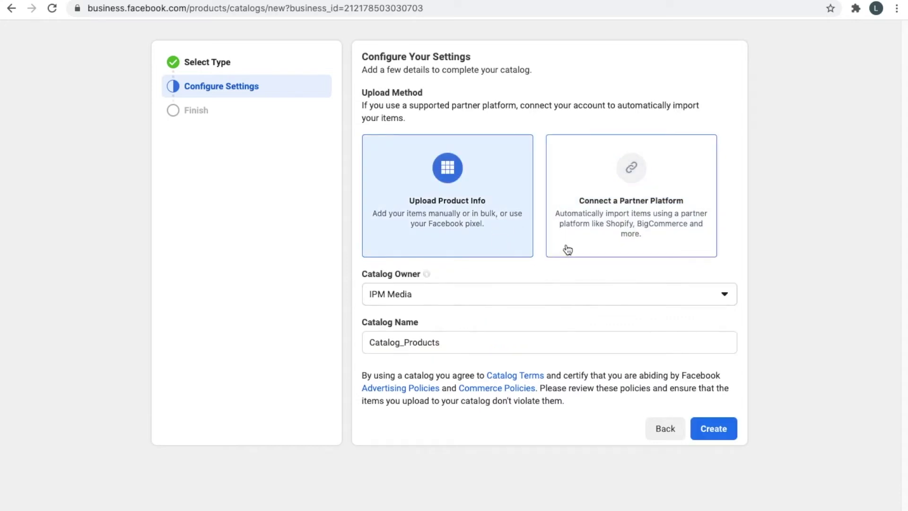
left_click(558, 218)
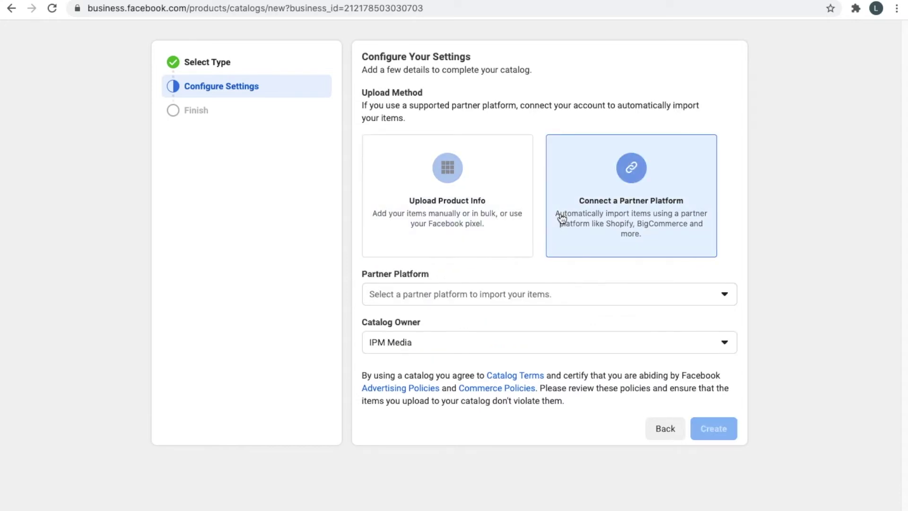
Look through the partner platform list, then back out of catalog setup to the Assets page.
left_click(509, 307)
scroll(520, 367, "down", 3)
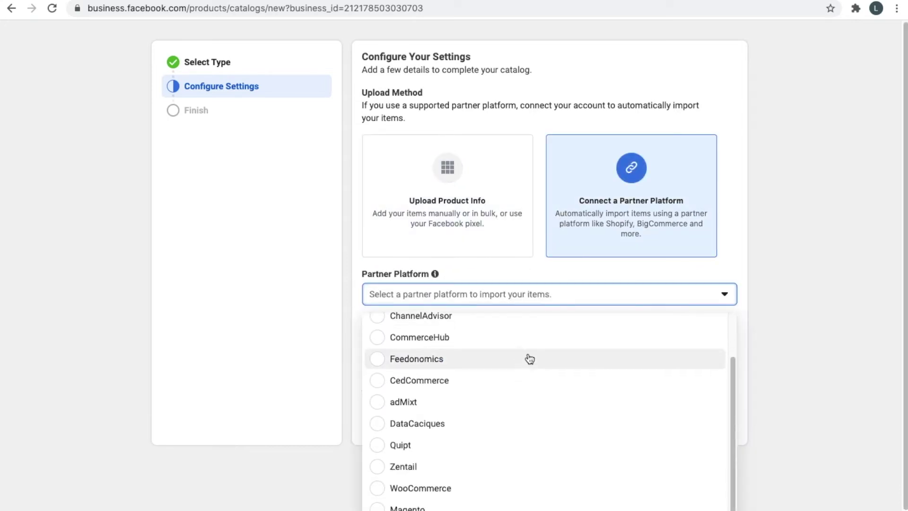
scroll(527, 359, "up", 3)
left_click(805, 299)
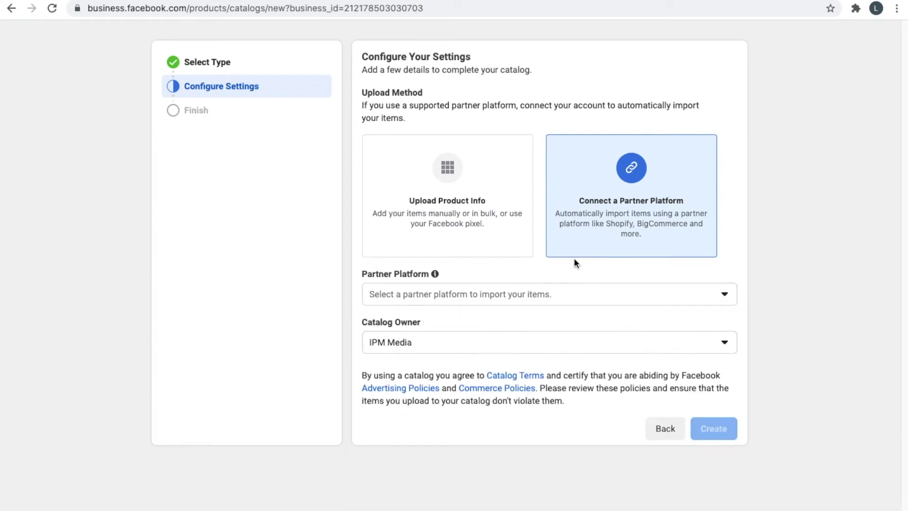
left_click(502, 249)
left_click(645, 240)
left_click(662, 425)
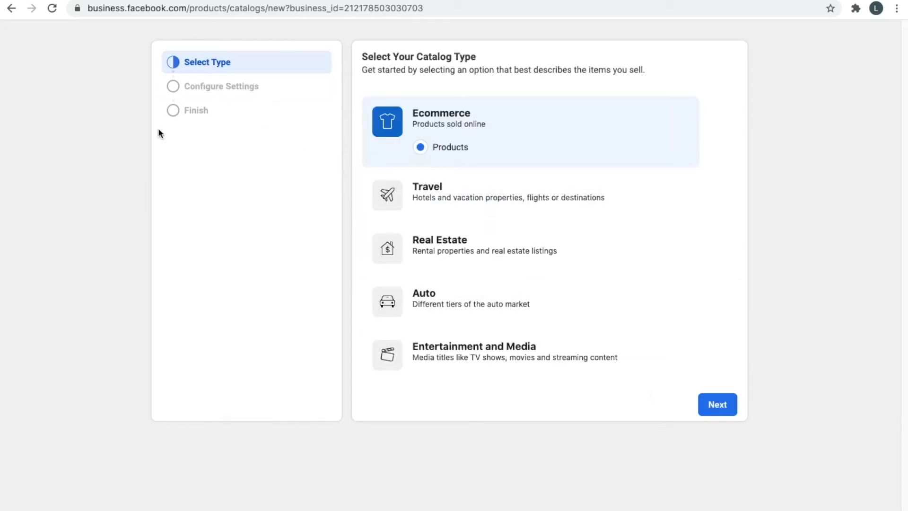
scroll(123, 139, "left", 5)
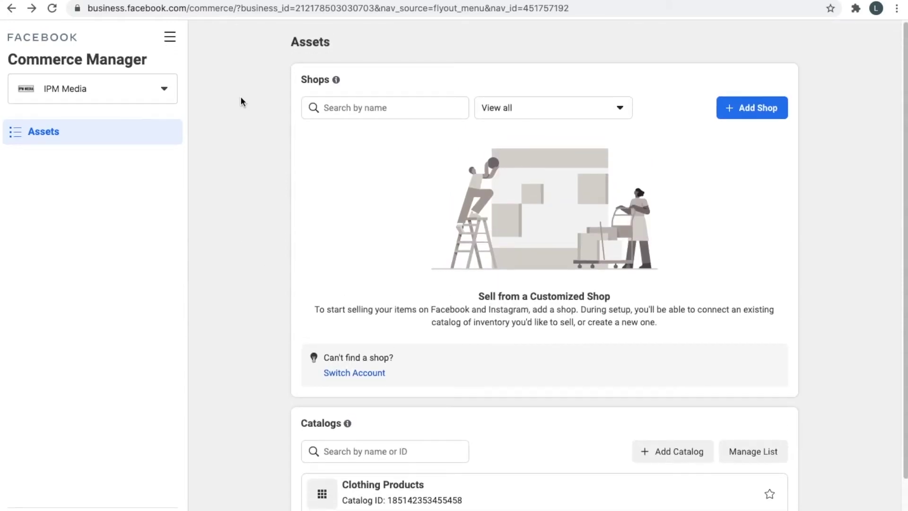
Return to Ads Manager from All Tools and view the next products in the carousel ad.
left_click(170, 37)
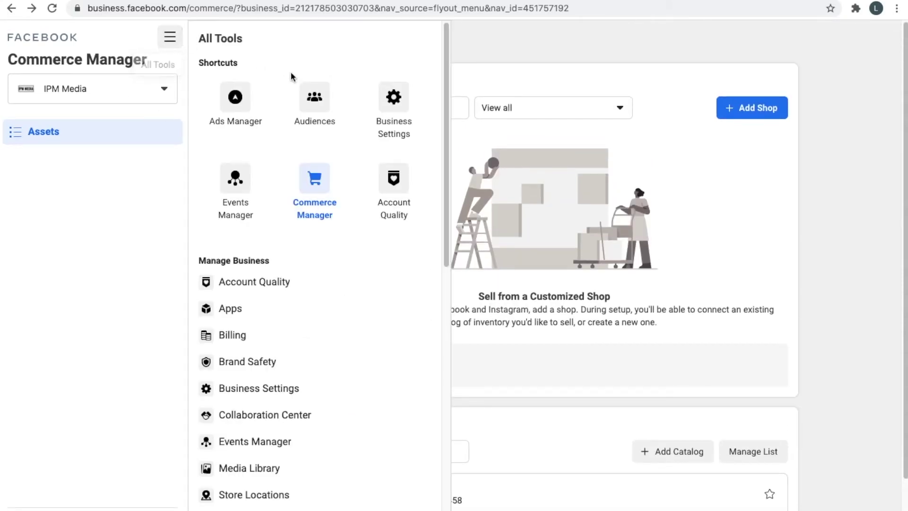
left_click(232, 118)
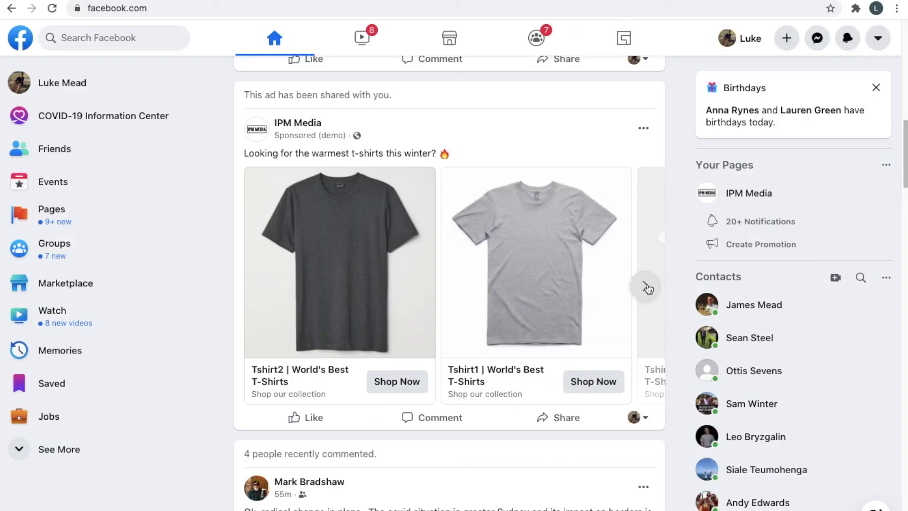
left_click(646, 286)
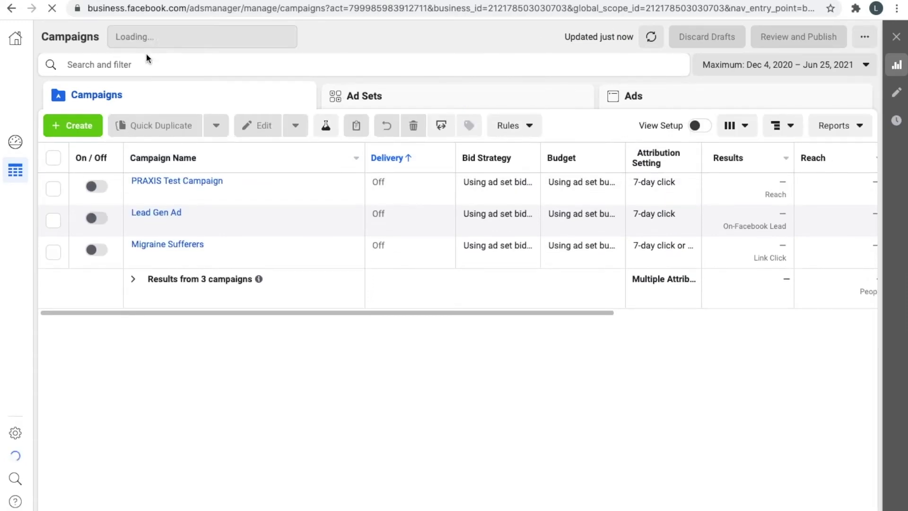
Switch to the IPM Media ad account and start a new campaign.
left_click(158, 36)
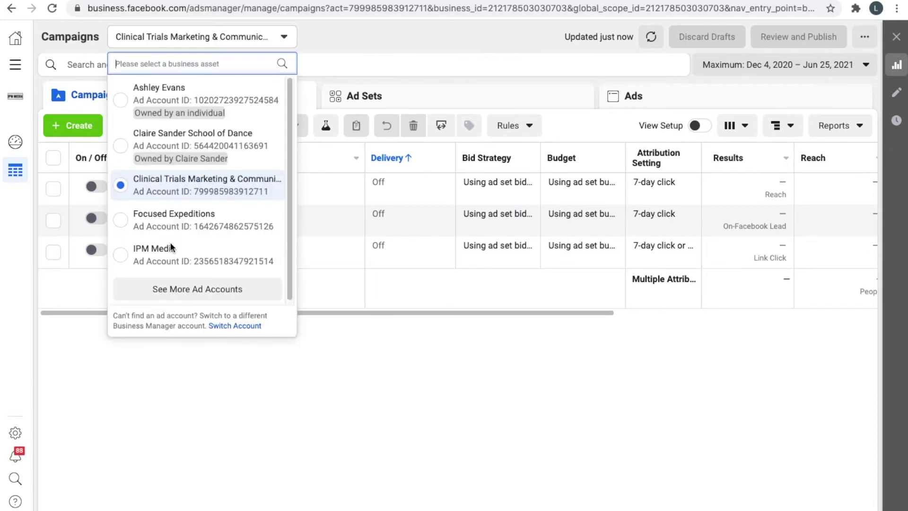
left_click(170, 246)
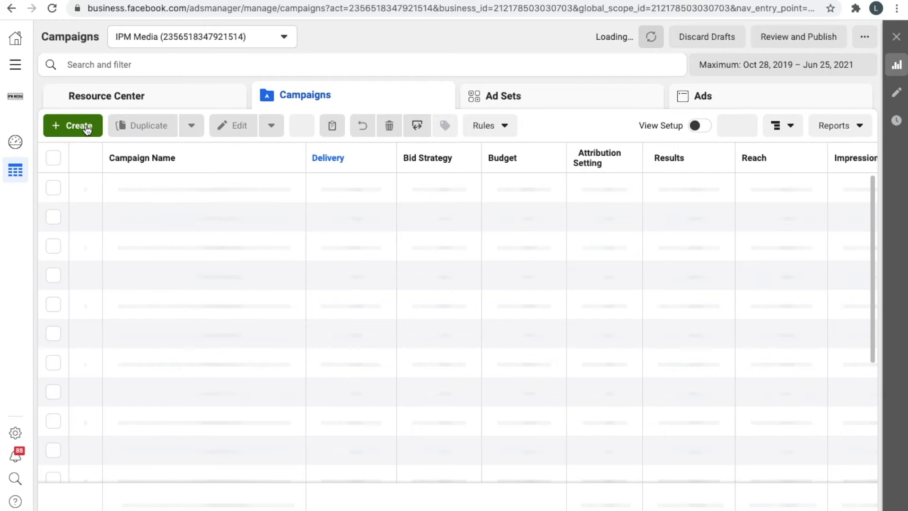
left_click(85, 126)
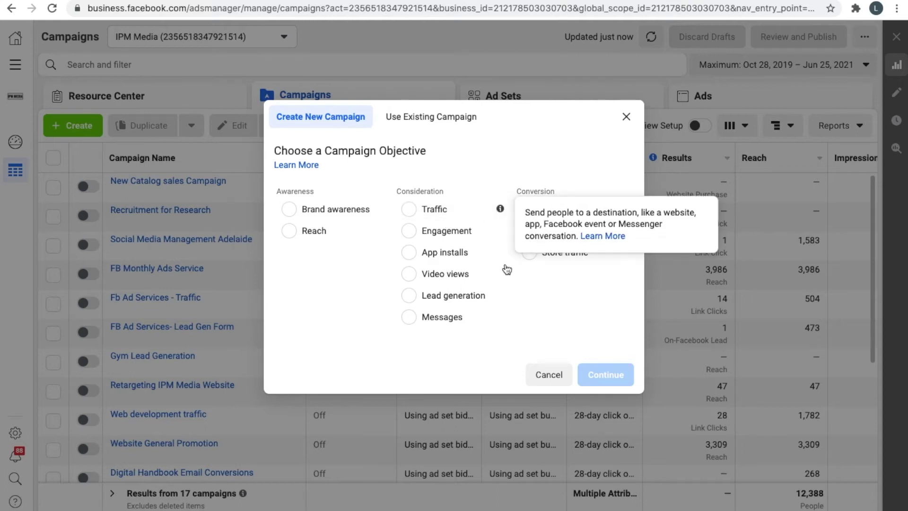
Choose the Catalog sales objective with the Clothing Products catalog and continue.
left_click(542, 233)
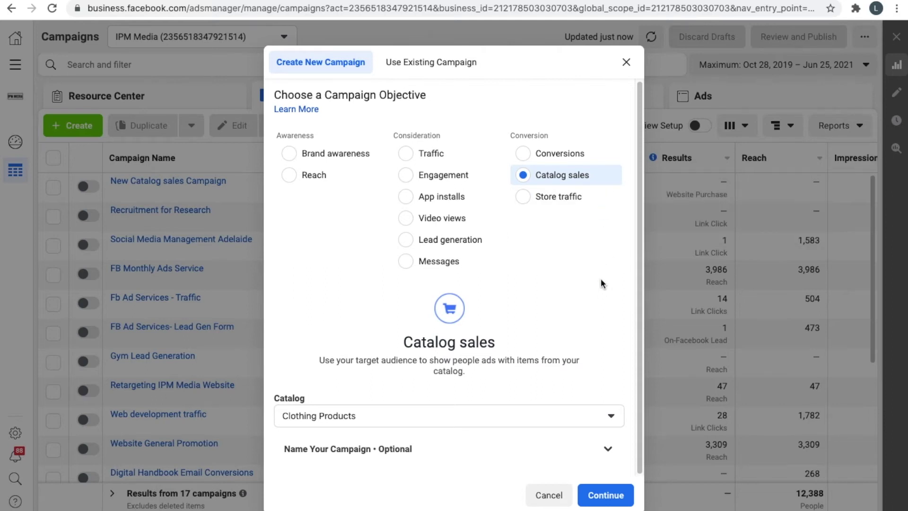
left_click(528, 410)
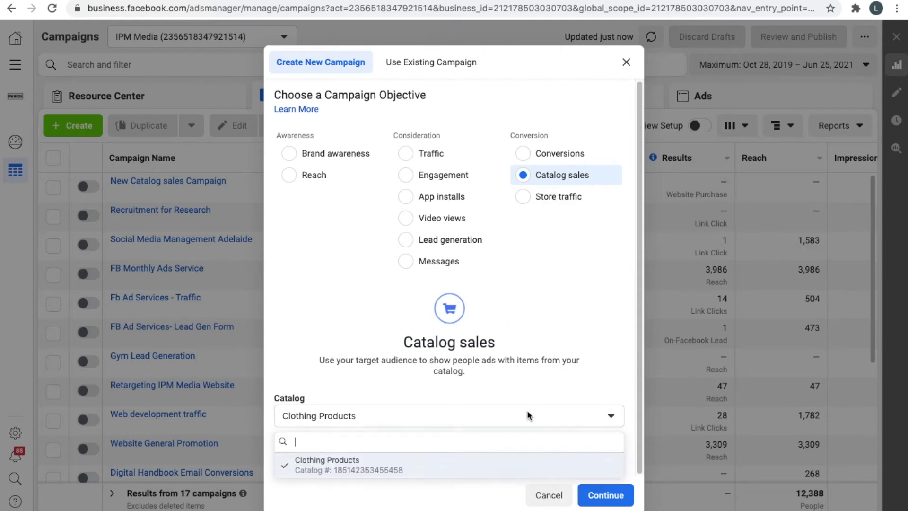
mouse_move(447, 476)
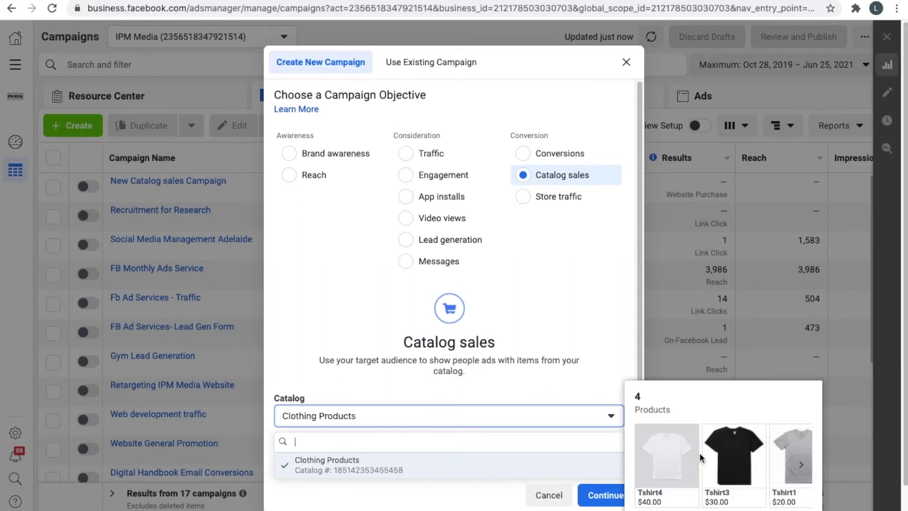
left_click(800, 459)
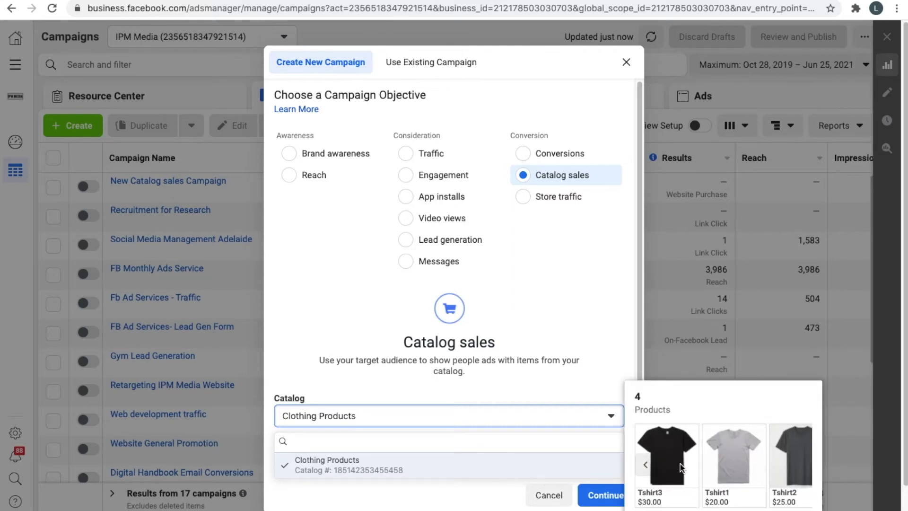
left_click(496, 382)
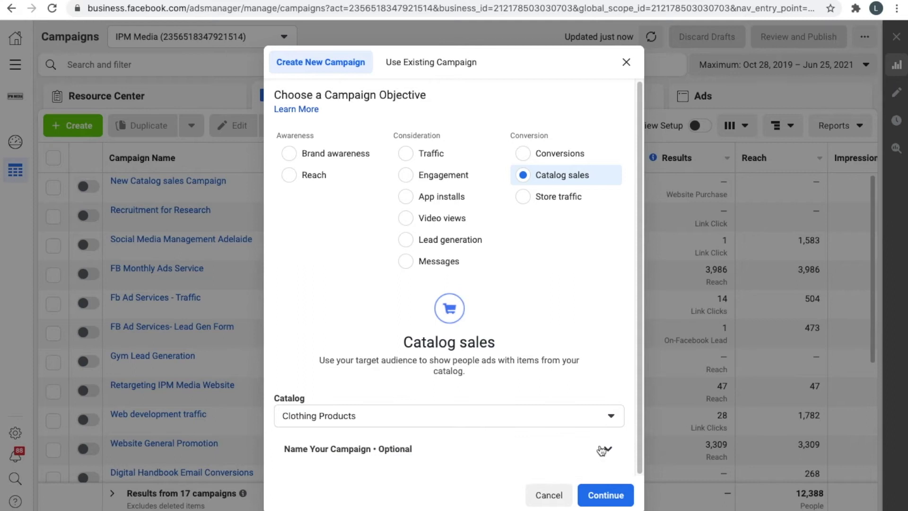
left_click(595, 496)
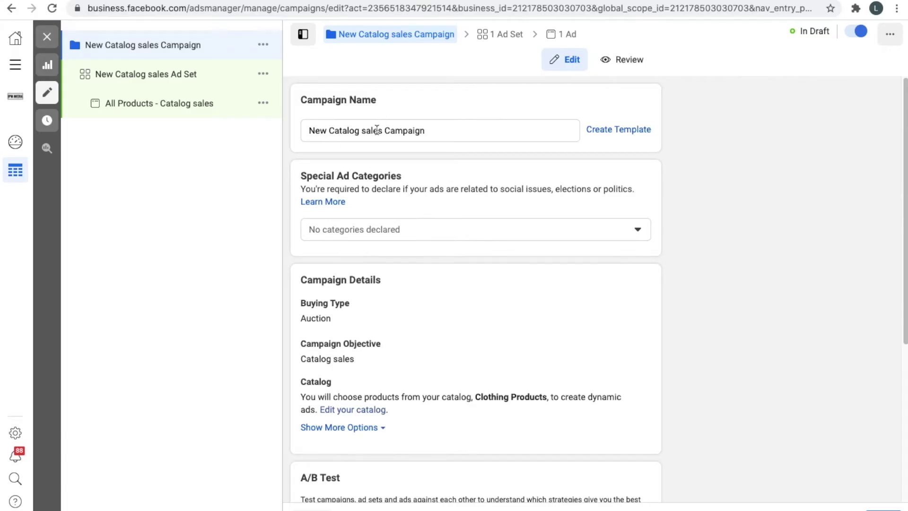
Click through the campaign, New Catalog sales Ad Set and All Products - Catalog sales ad settings.
scroll(374, 207, "down", 5)
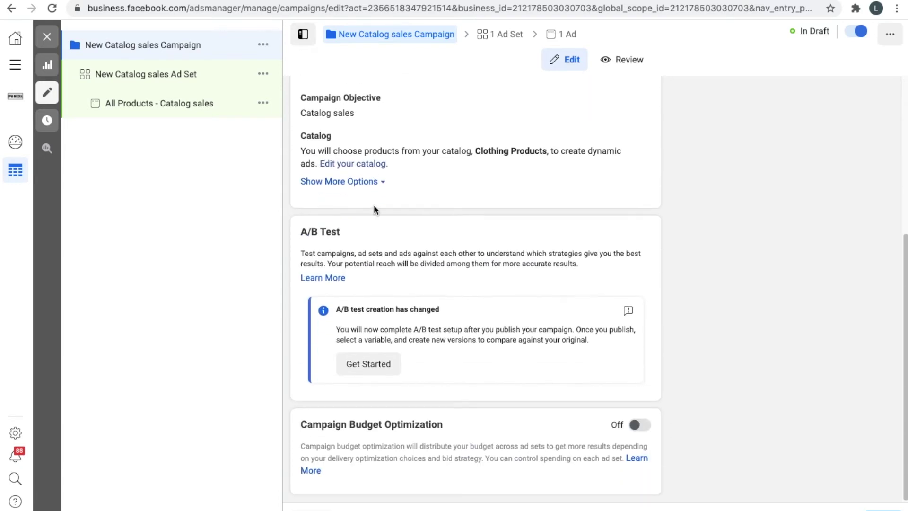
left_click(200, 84)
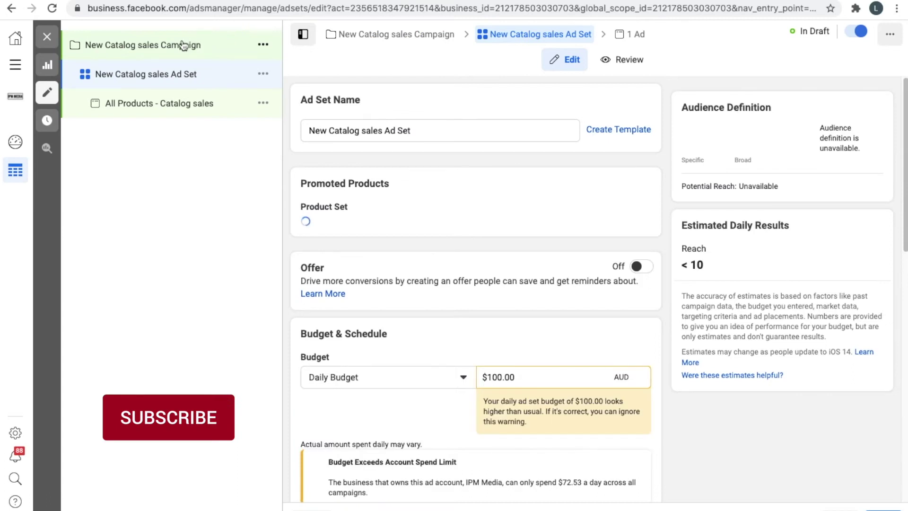
left_click(186, 43)
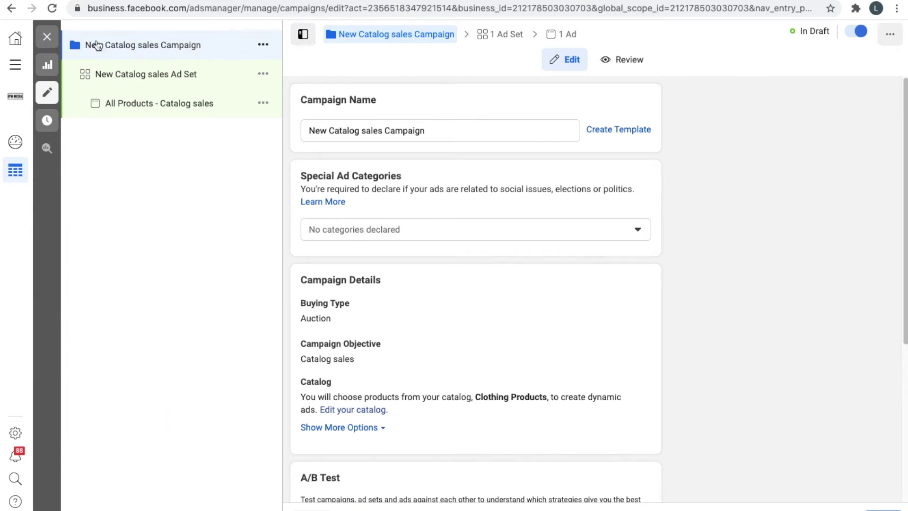
left_click(141, 75)
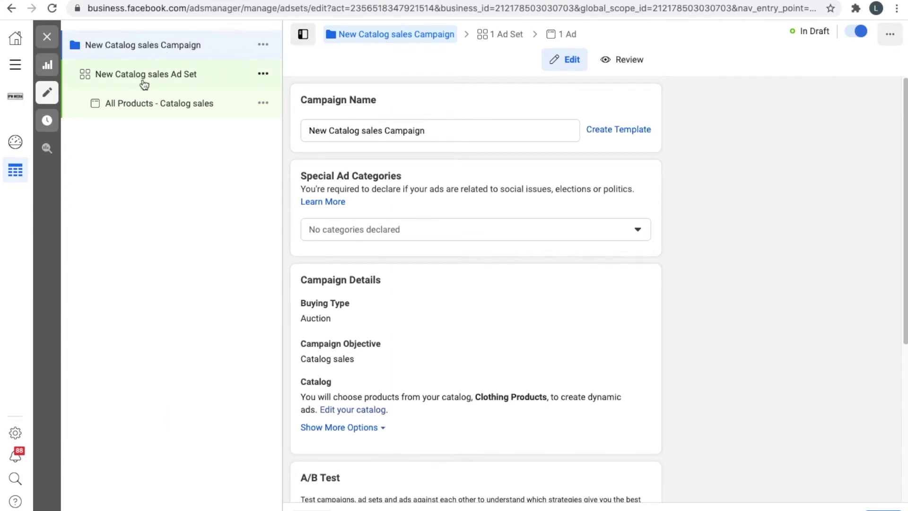
left_click(158, 114)
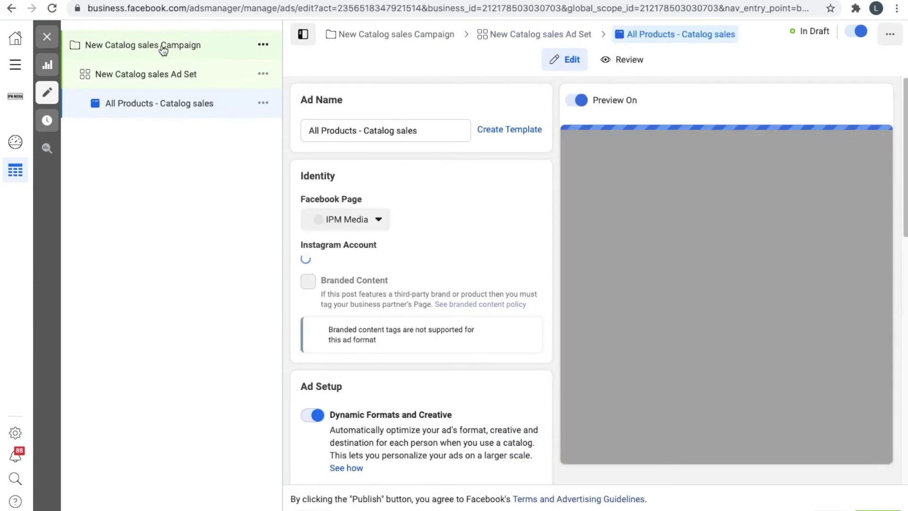
left_click(163, 50)
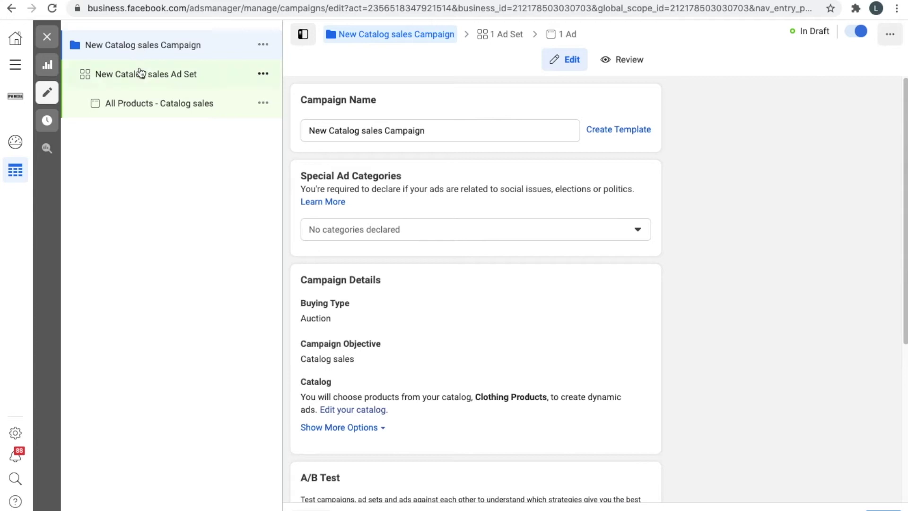
left_click(138, 72)
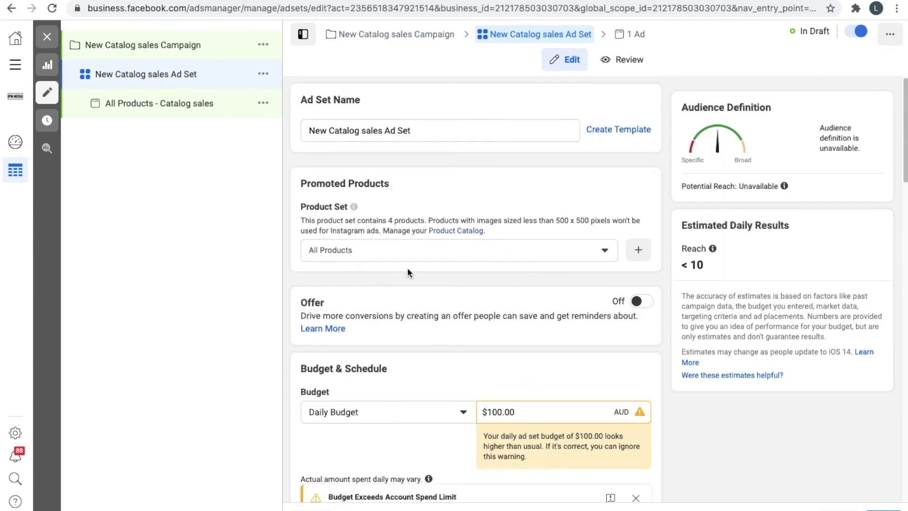
left_click(188, 110)
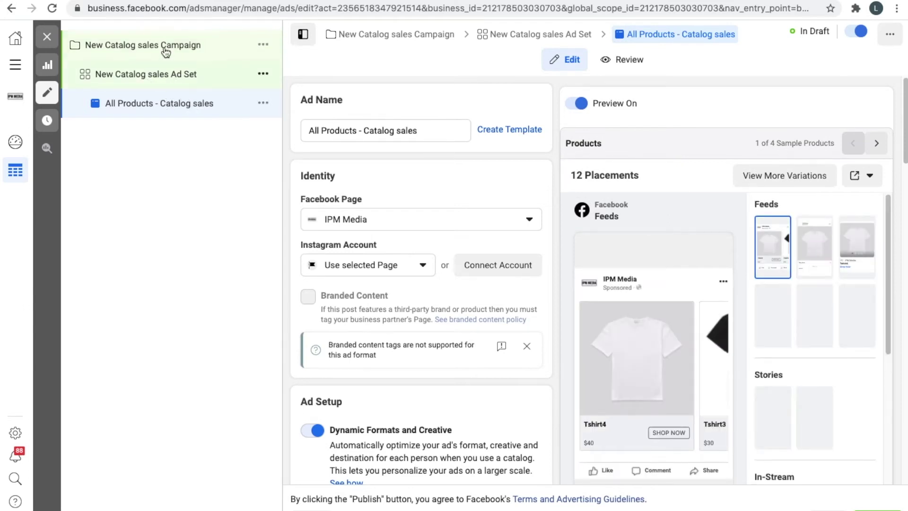
left_click(167, 79)
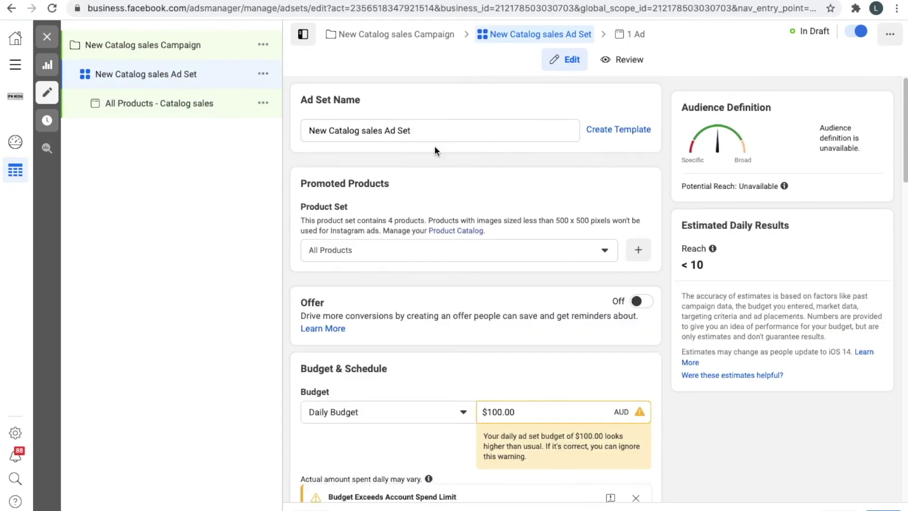
Keep All Products as the product set and lower the daily budget to $10.00.
scroll(435, 157, "down", 2)
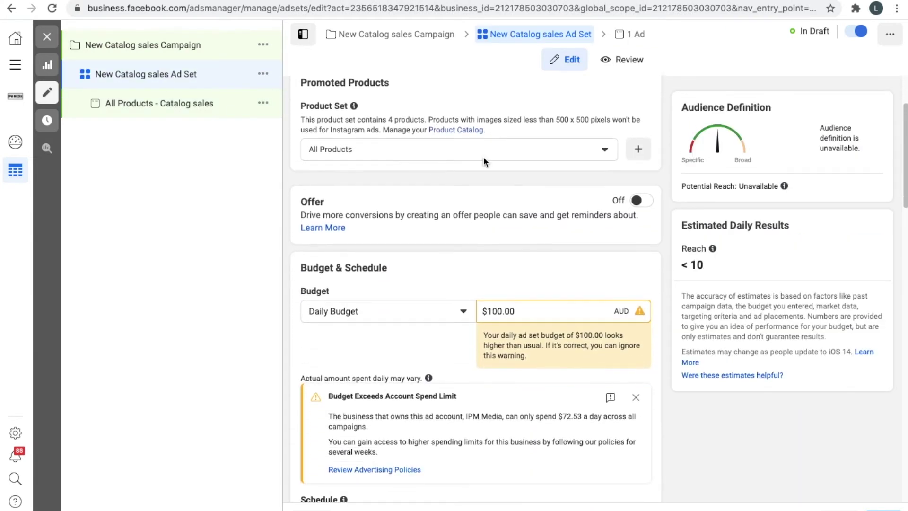
left_click(483, 157)
left_click(518, 121)
scroll(527, 110, "down", 1)
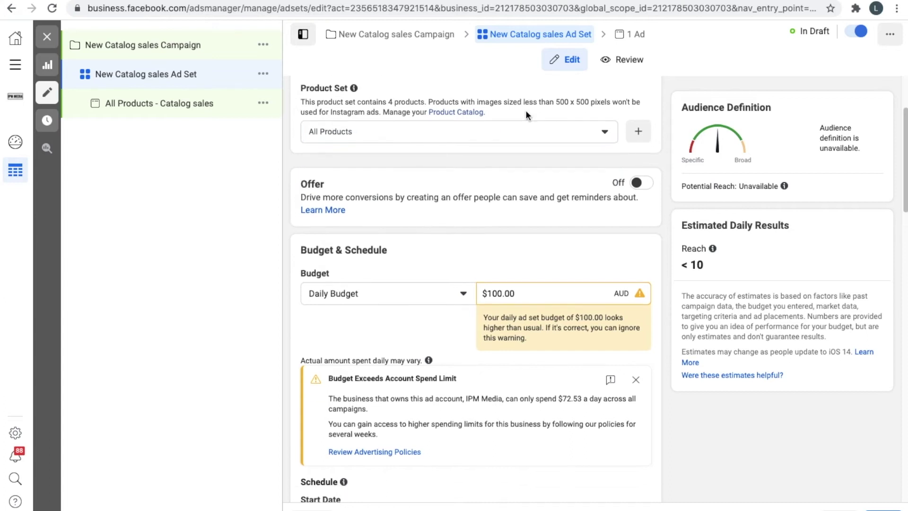
scroll(509, 163, "down", 2)
double_click(519, 200)
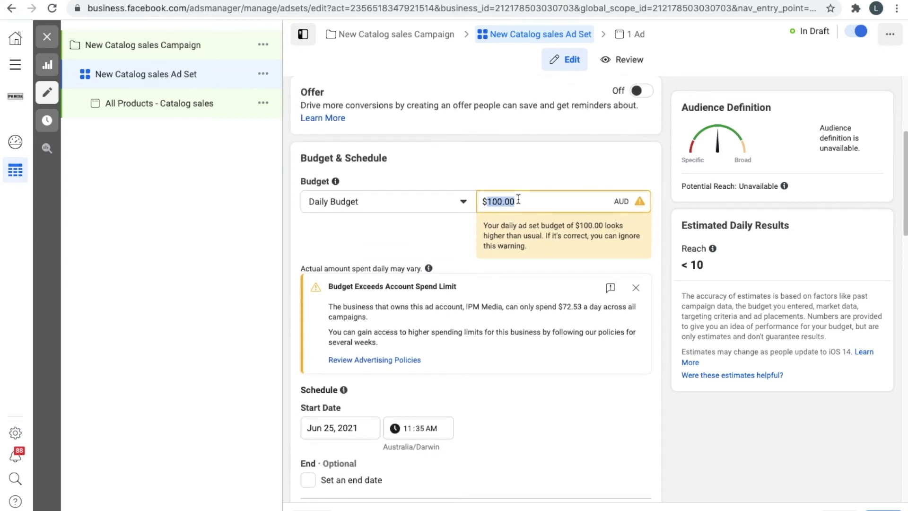
type("10")
left_click(381, 226)
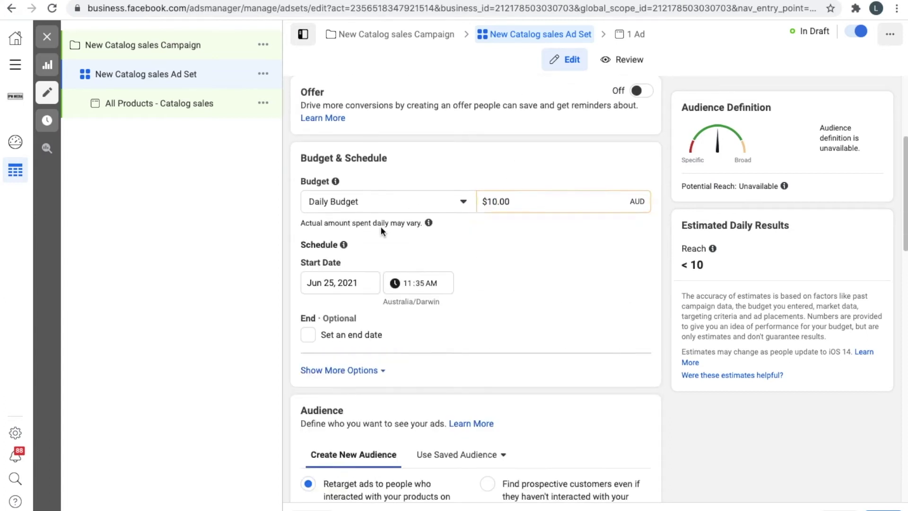
Set the ad set start to 12:35 PM on Jun 25, 2021.
scroll(381, 226, "down", 3)
scroll(390, 205, "up", 1)
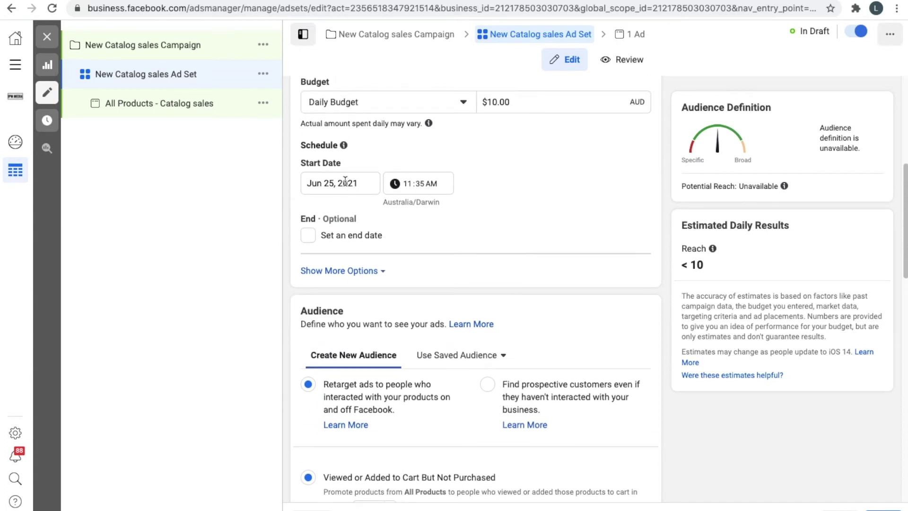
scroll(403, 202, "down", 1)
left_click(334, 174)
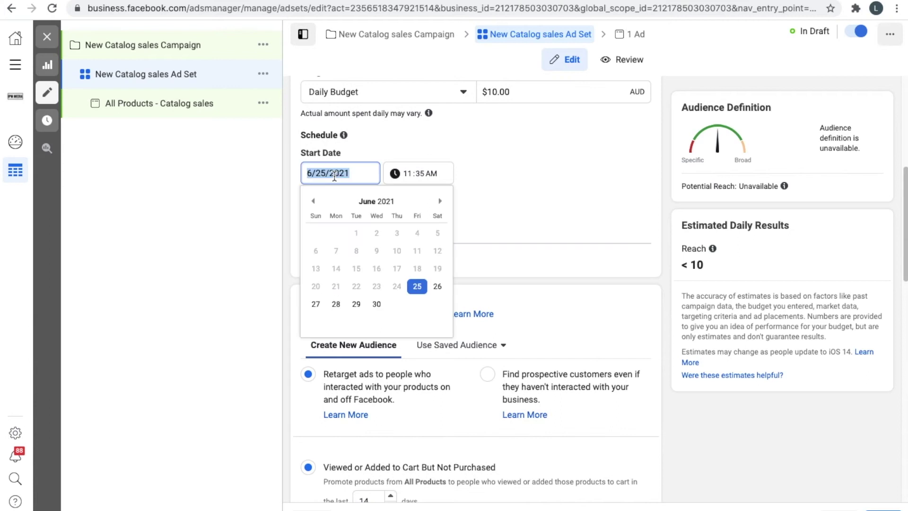
left_click(545, 226)
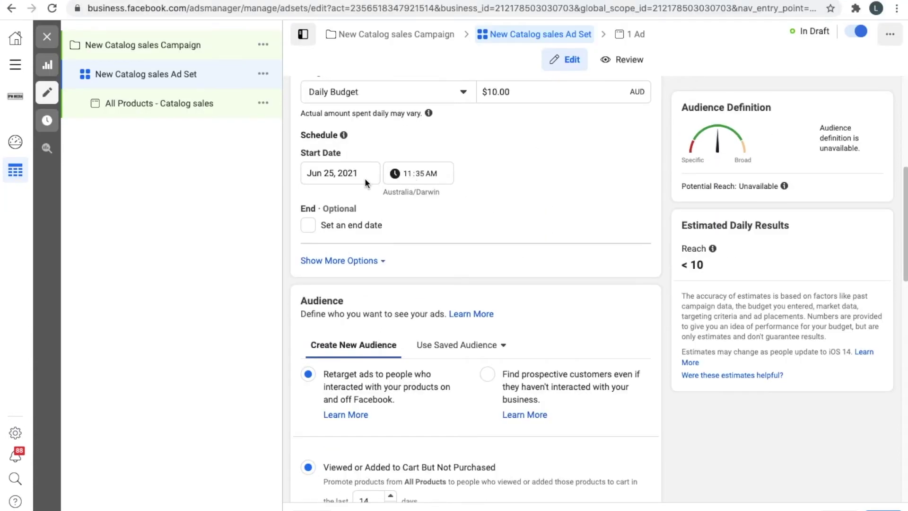
left_click(407, 175)
key("Up")
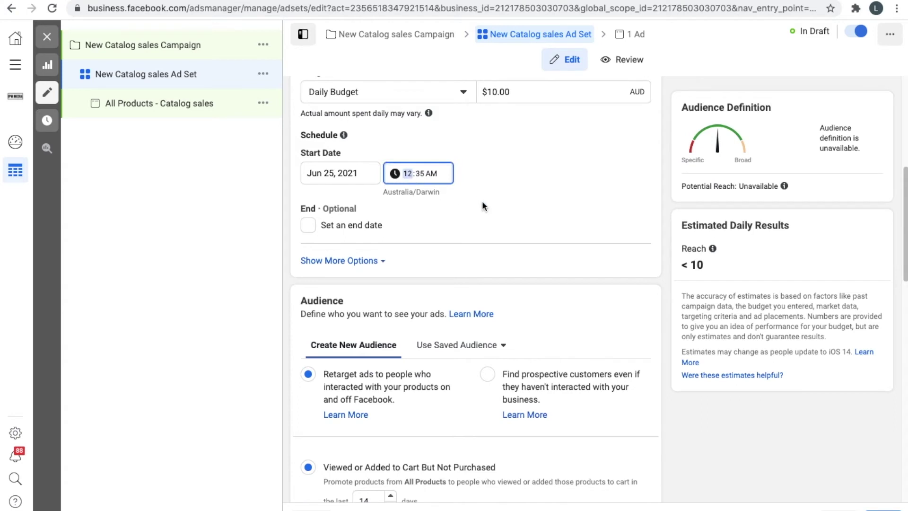
left_click(437, 176)
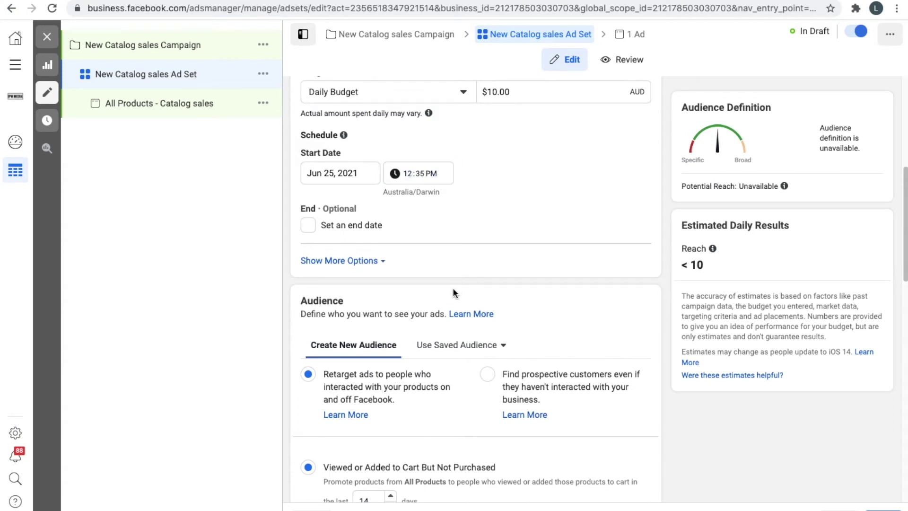
scroll(452, 283, "down", 3)
Review the 'Viewed or Added to Cart But Not Purchased' audience option text.
scroll(399, 243, "down", 1)
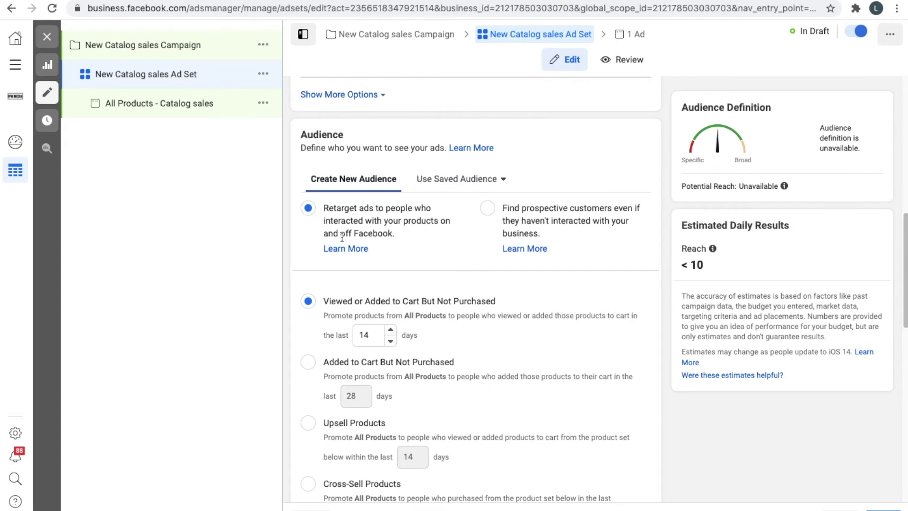
left_click_drag(323, 207, 433, 236)
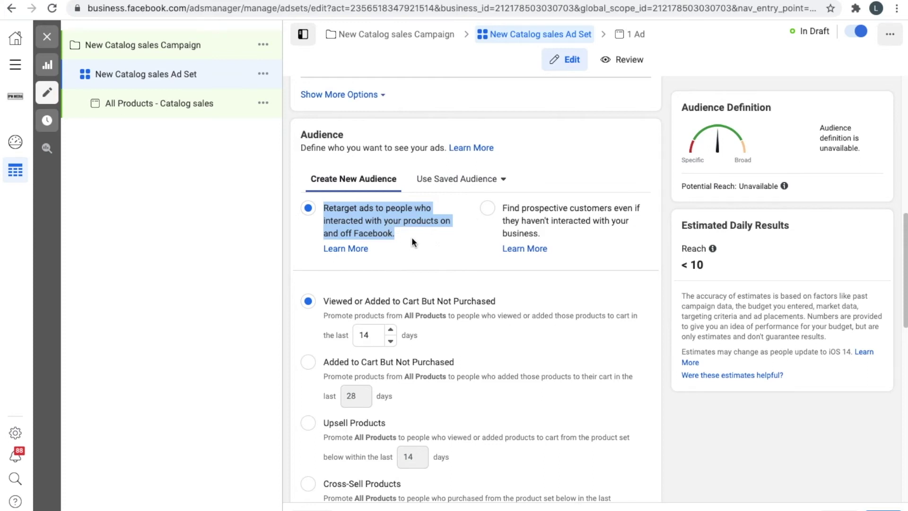
scroll(421, 237, "down", 3)
left_click(434, 237)
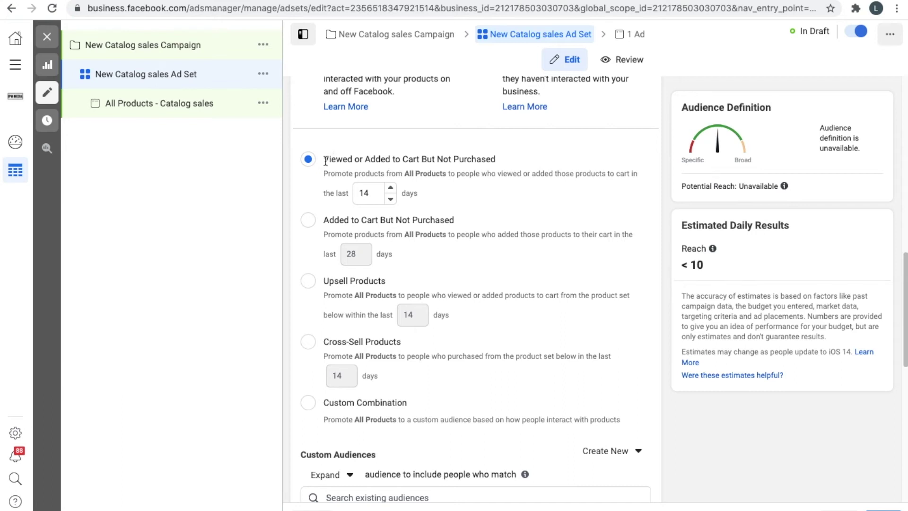
left_click_drag(325, 162, 466, 160)
left_click(357, 157)
triple_click(432, 160)
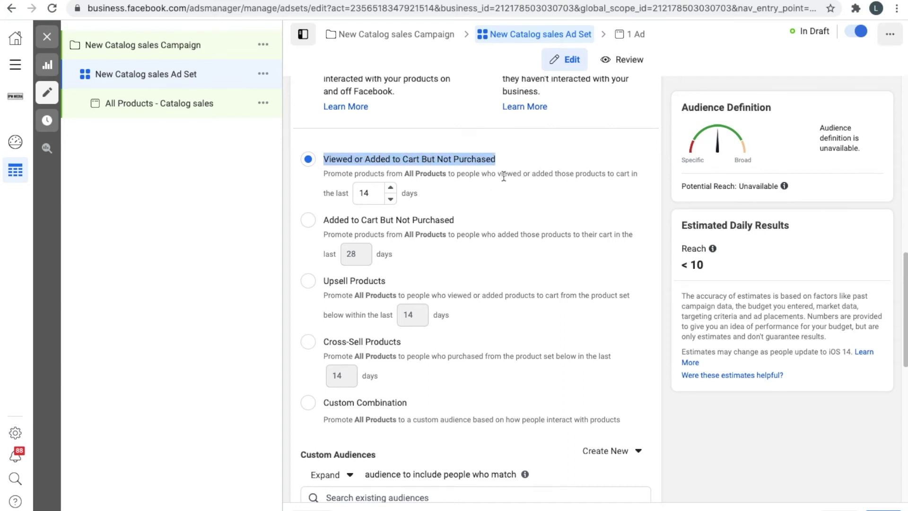
scroll(511, 175, "down", 1)
Raise the retargeting window from 14 to 16 days.
left_click(391, 173)
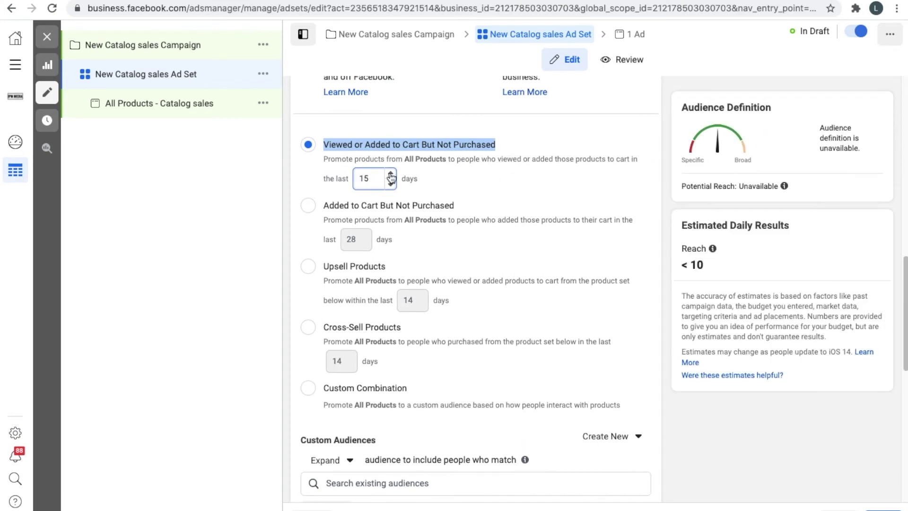
left_click(391, 174)
left_click(448, 178)
scroll(447, 178, "down", 1)
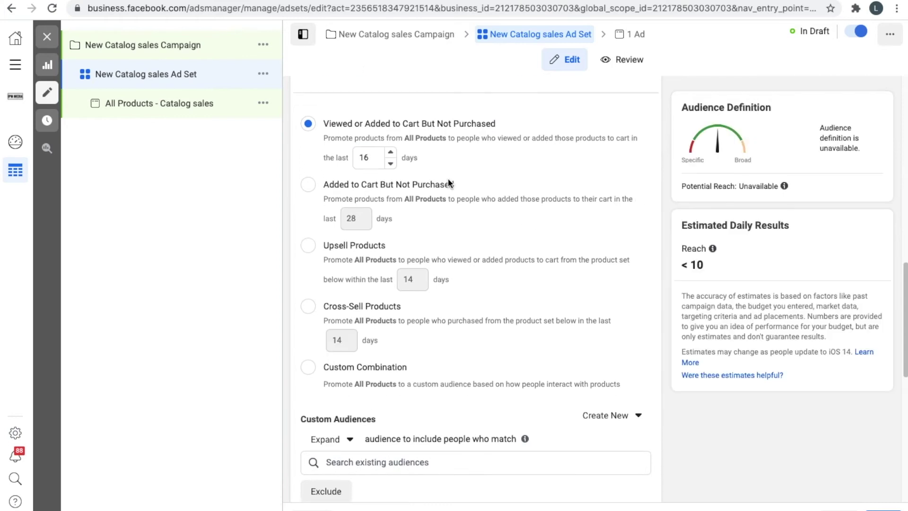
scroll(447, 198, "down", 3)
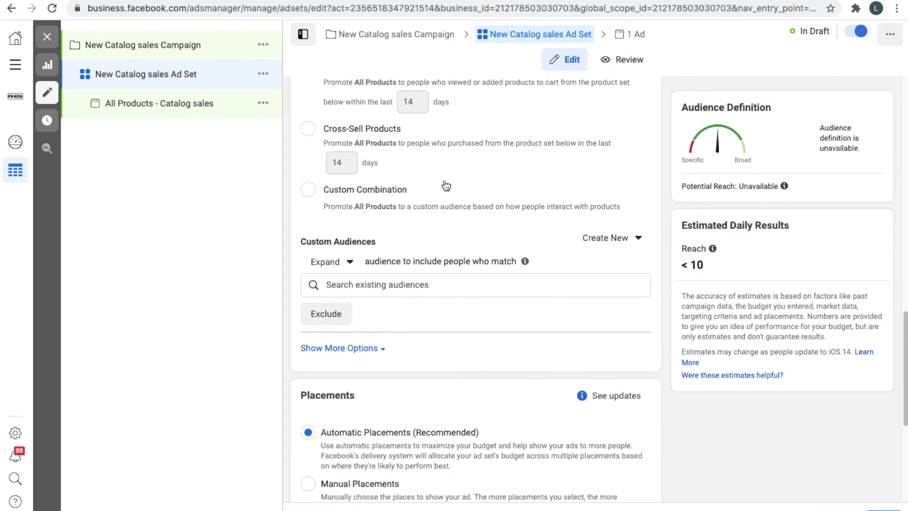
scroll(369, 171, "up", 3)
scroll(361, 189, "up", 2)
scroll(364, 199, "down", 10)
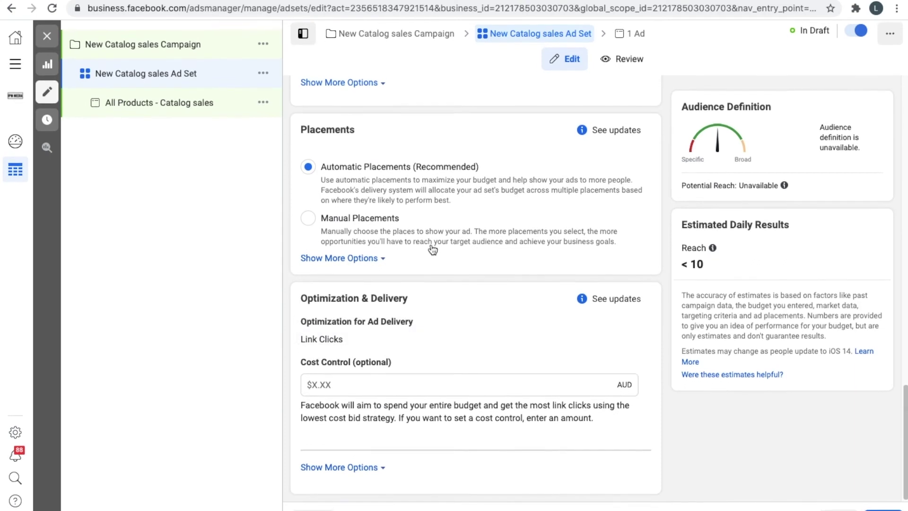
scroll(431, 248, "up", 4)
scroll(432, 248, "up", 10)
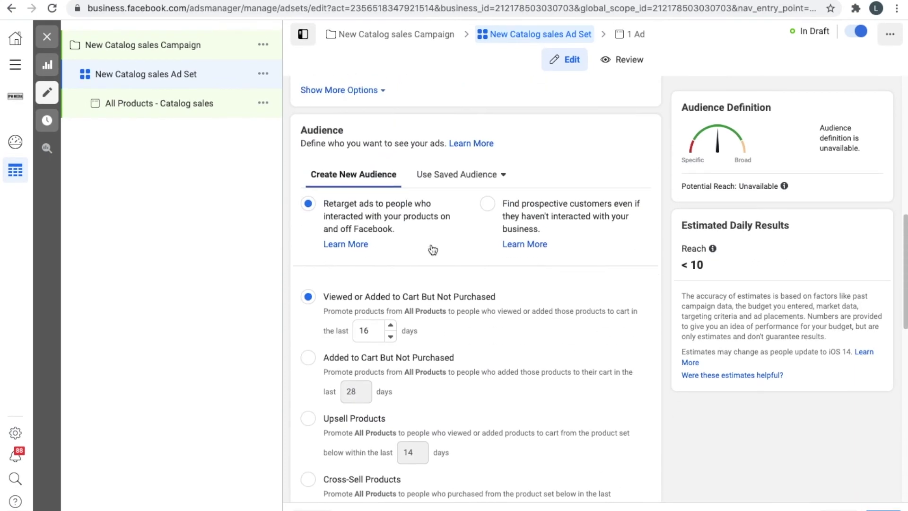
scroll(467, 283, "down", 2)
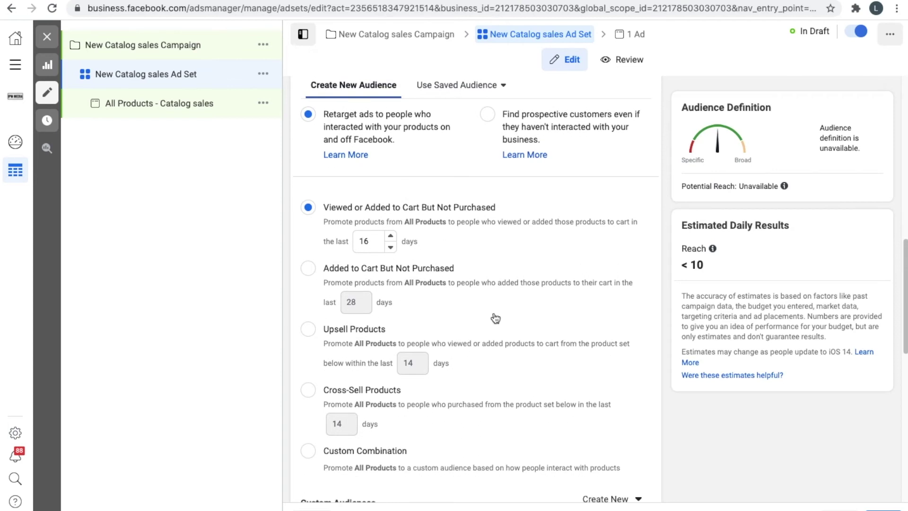
scroll(492, 318, "down", 4)
scroll(530, 234, "down", 4)
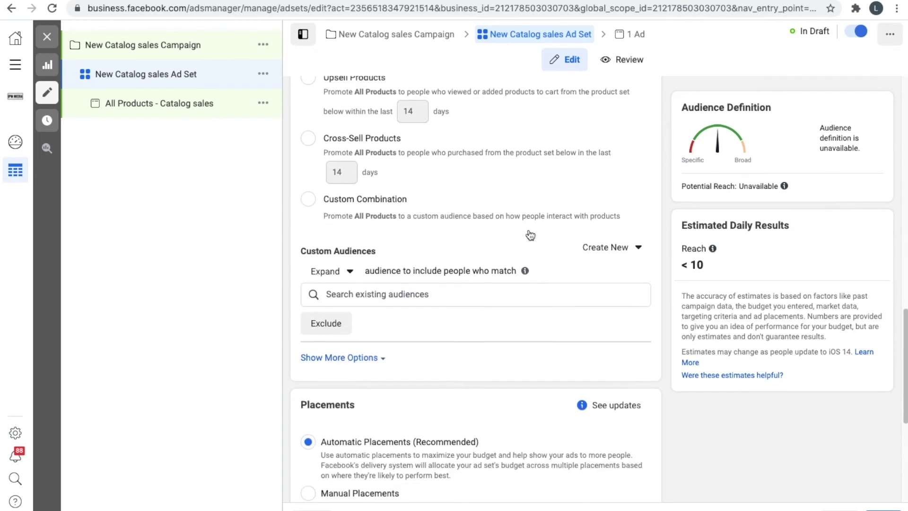
scroll(529, 228, "down", 1)
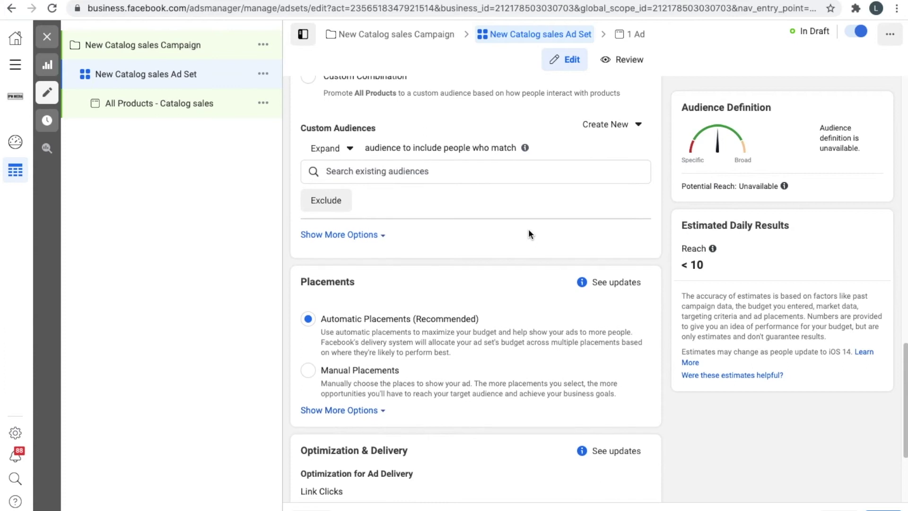
scroll(507, 306, "down", 2)
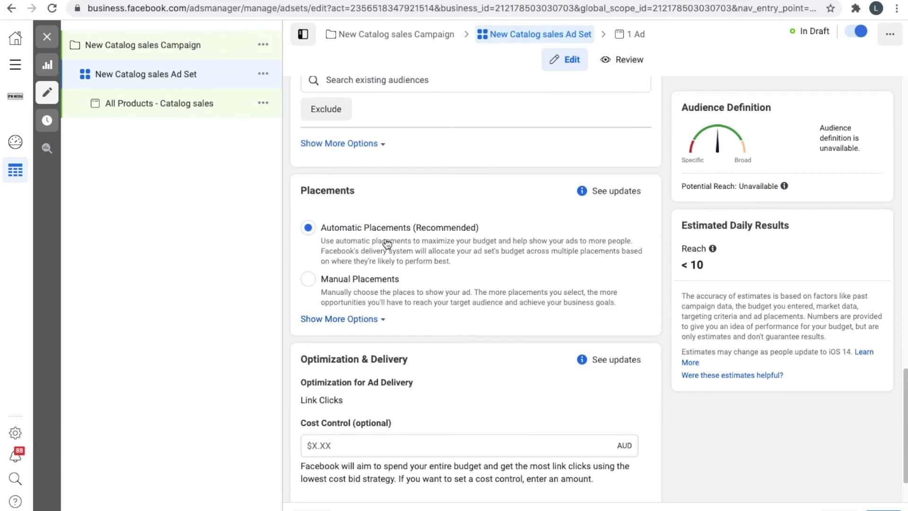
left_click(391, 280)
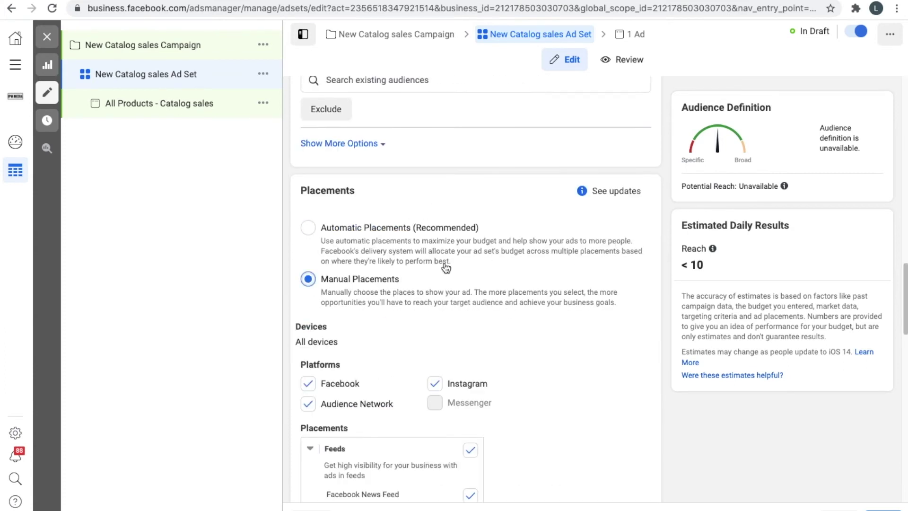
scroll(416, 284, "down", 3)
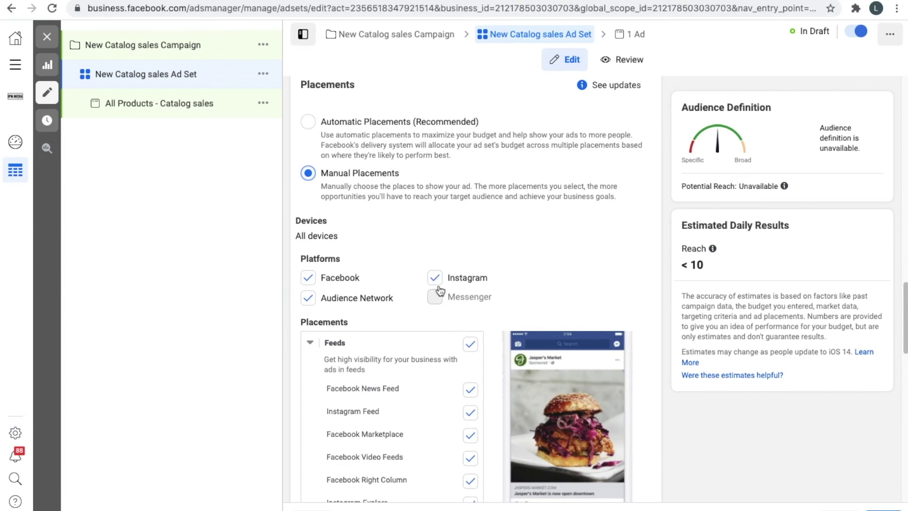
scroll(445, 285, "down", 3)
scroll(441, 254, "up", 3)
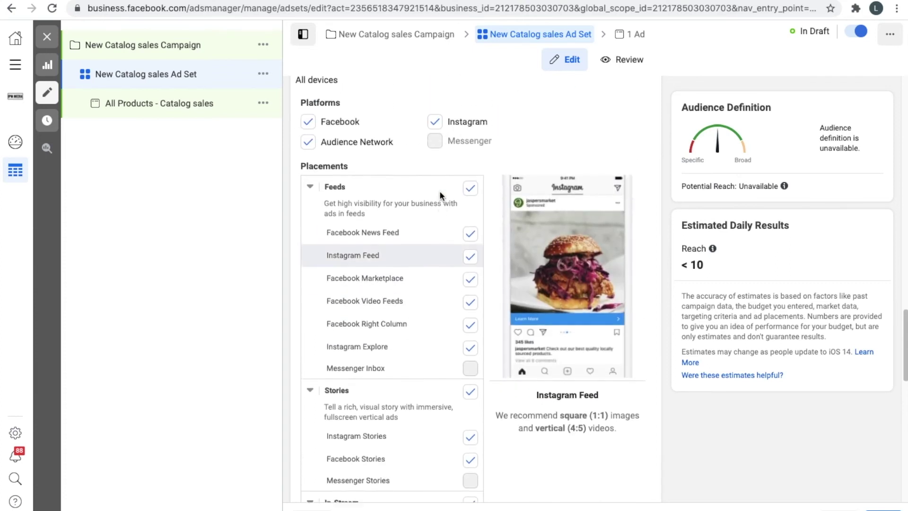
scroll(440, 194, "up", 1)
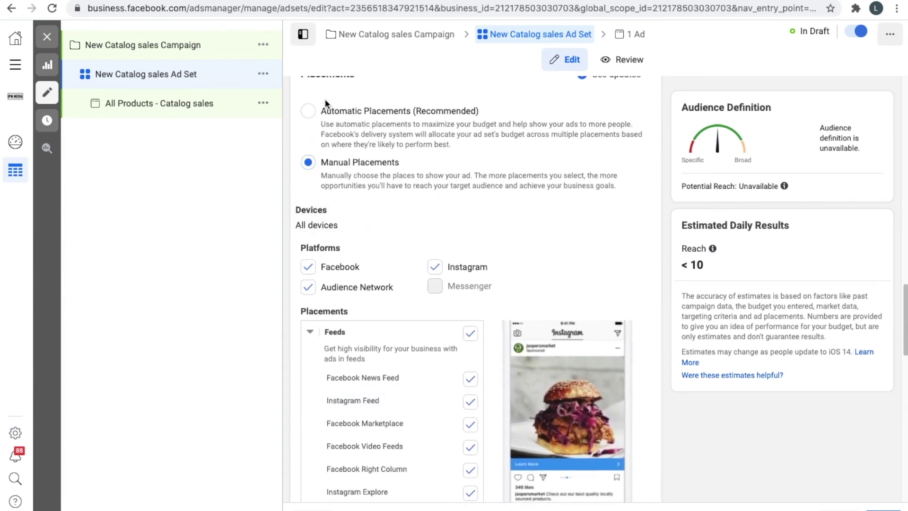
left_click(317, 109)
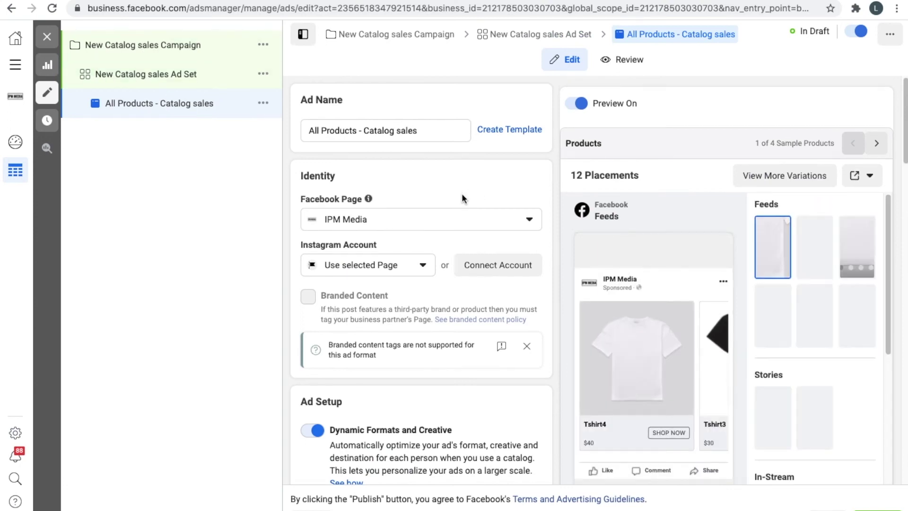
Scroll the ad settings down to the Ad Creative section showing the Clothing Products catalog media.
scroll(462, 198, "down", 1)
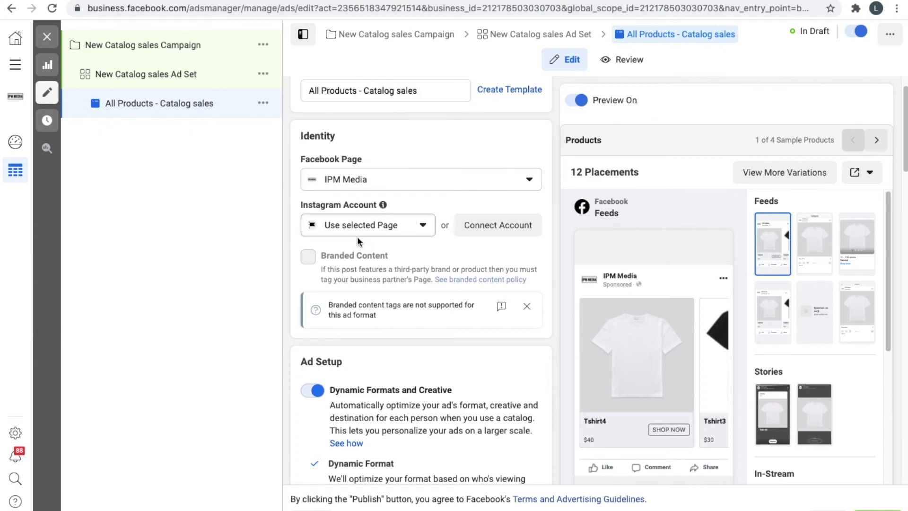
scroll(365, 235, "down", 2)
scroll(358, 238, "down", 4)
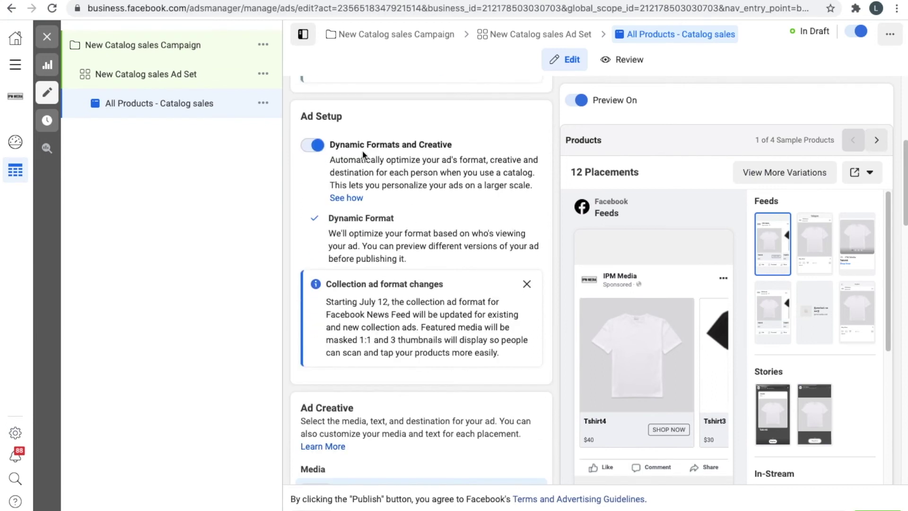
scroll(416, 189, "down", 6)
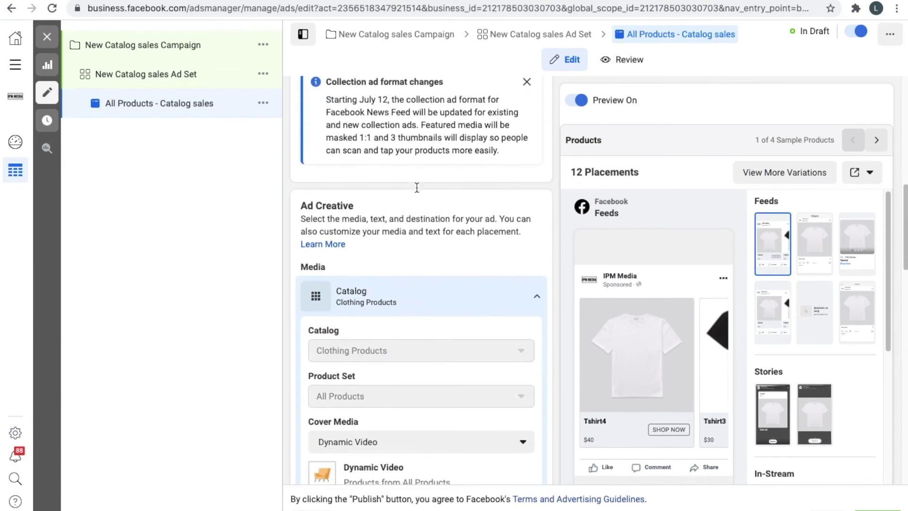
Paste the caption 'Looking for the warmest t-shirts this winter? 🔥' into the ad's primary text.
scroll(411, 170, "down", 3)
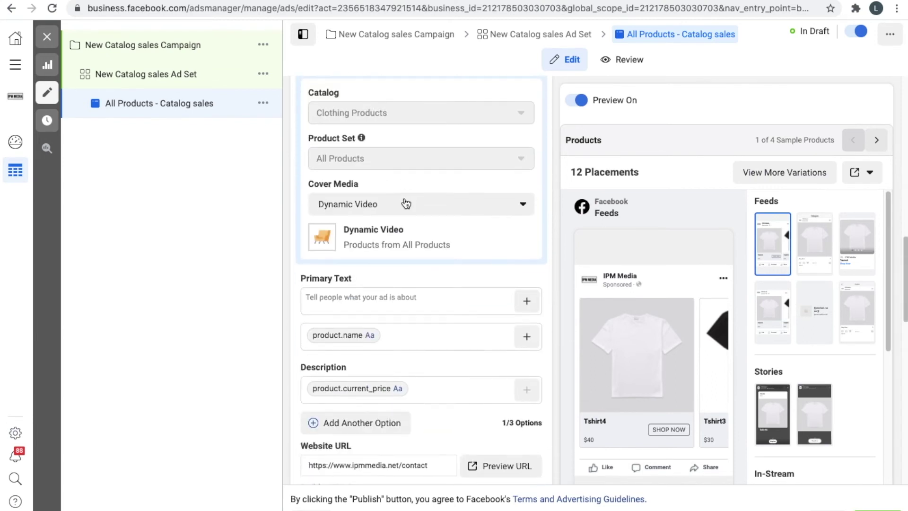
left_click(417, 291)
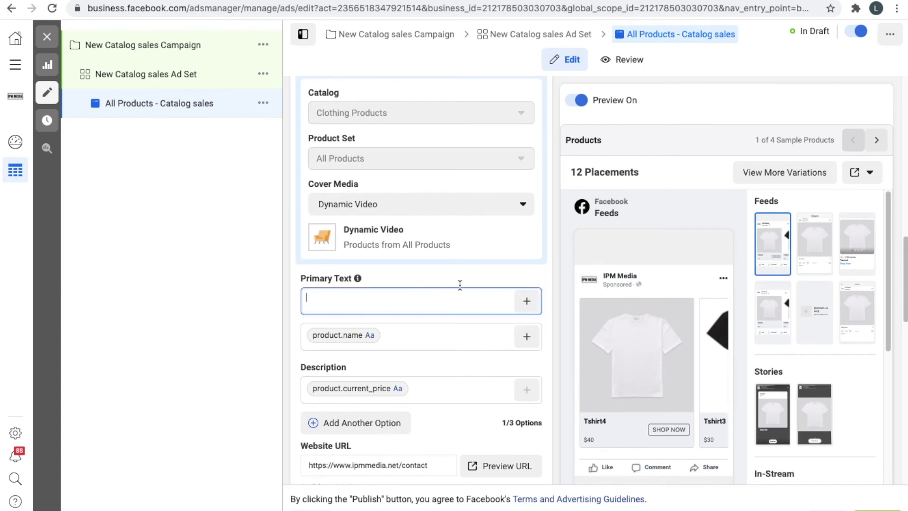
scroll(476, 277, "down", 2)
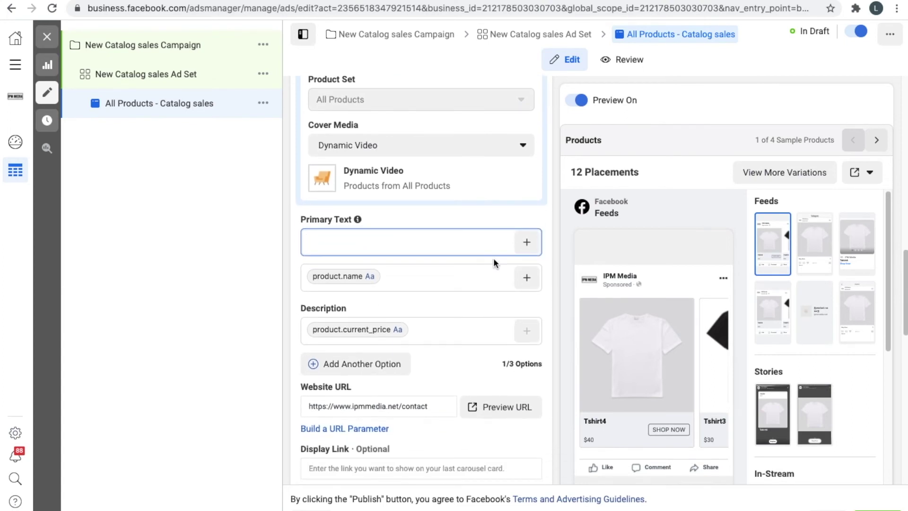
scroll(482, 232, "down", 1)
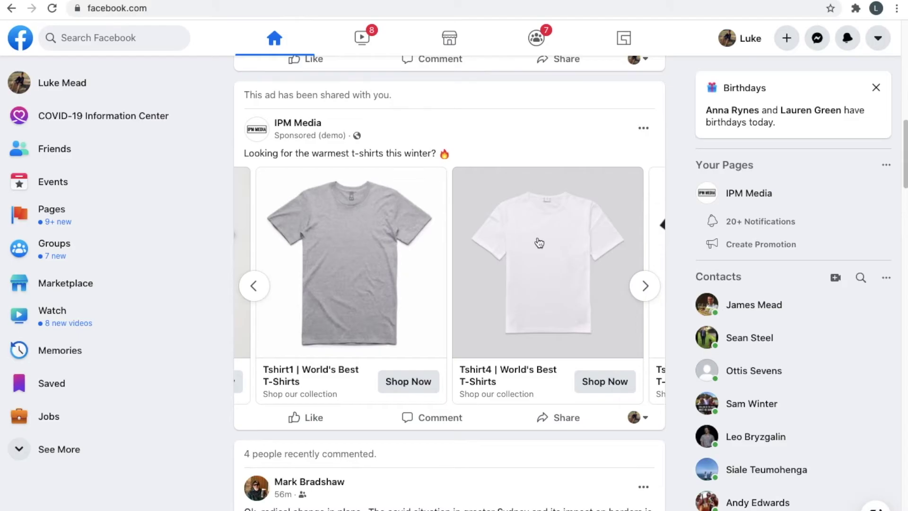
left_click_drag(466, 155, 232, 157)
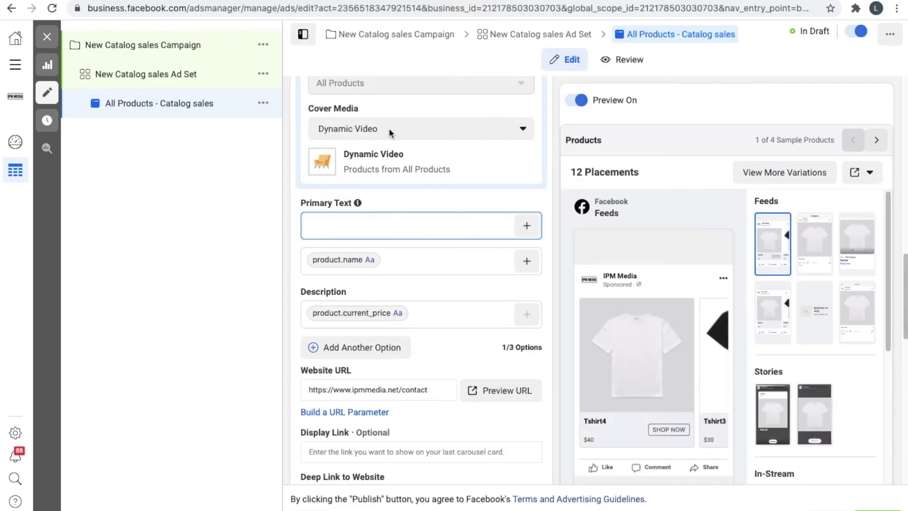
type("Looking for the warmest t-shirts this winter? 🔥")
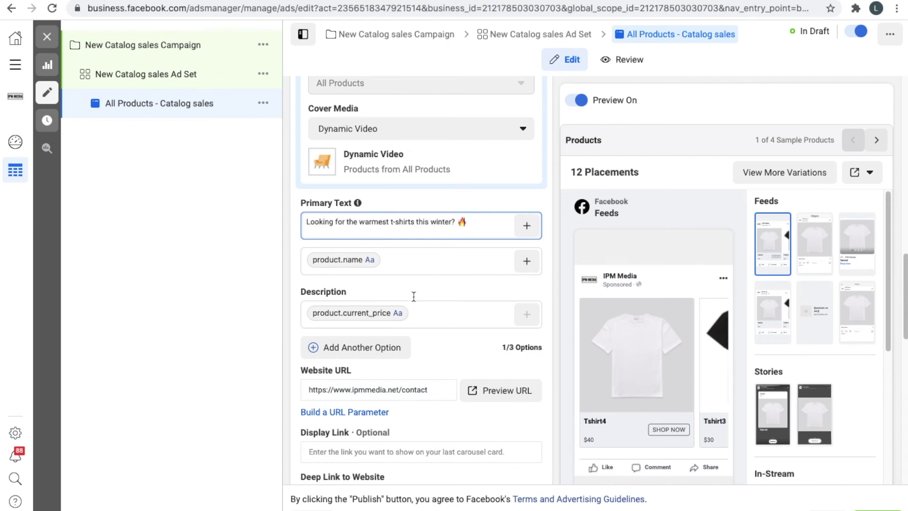
left_click(426, 272)
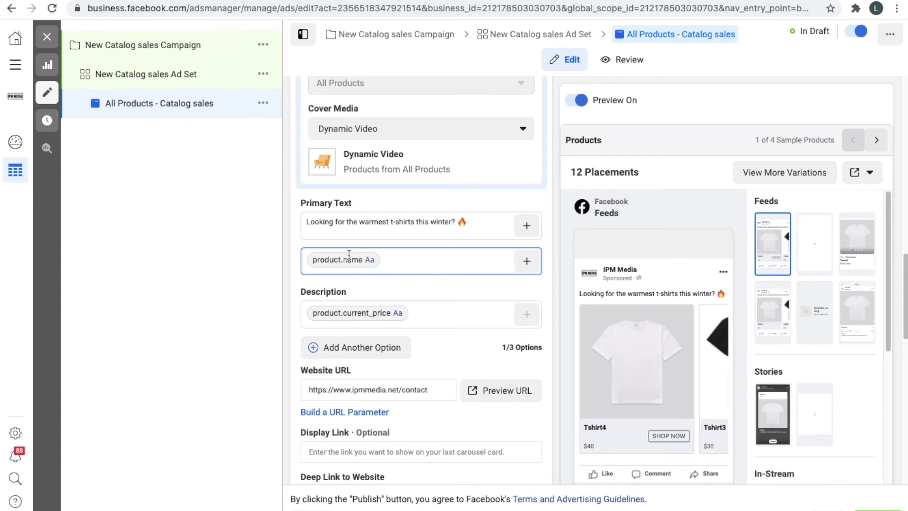
Add ' | World's Best T-Shirt' after the product name in the carousel headline.
left_click(526, 262)
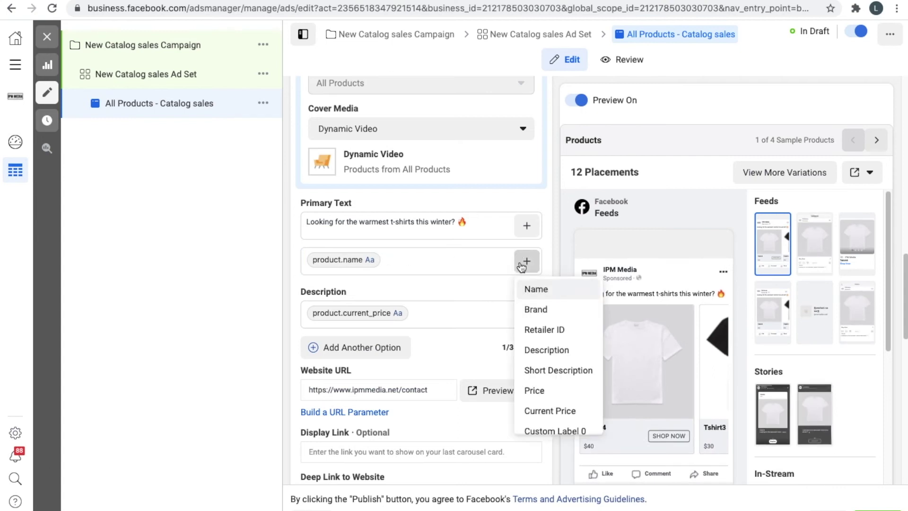
scroll(547, 354, "down", 5)
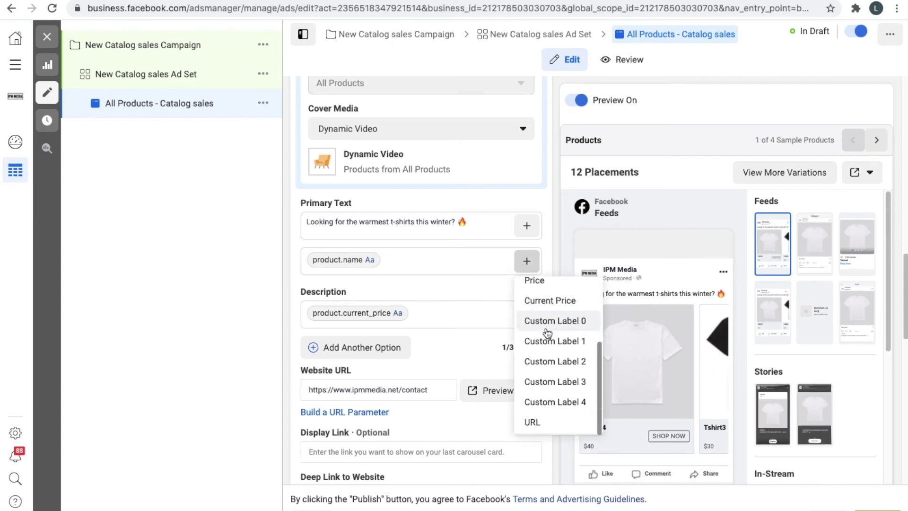
scroll(549, 303, "up", 5)
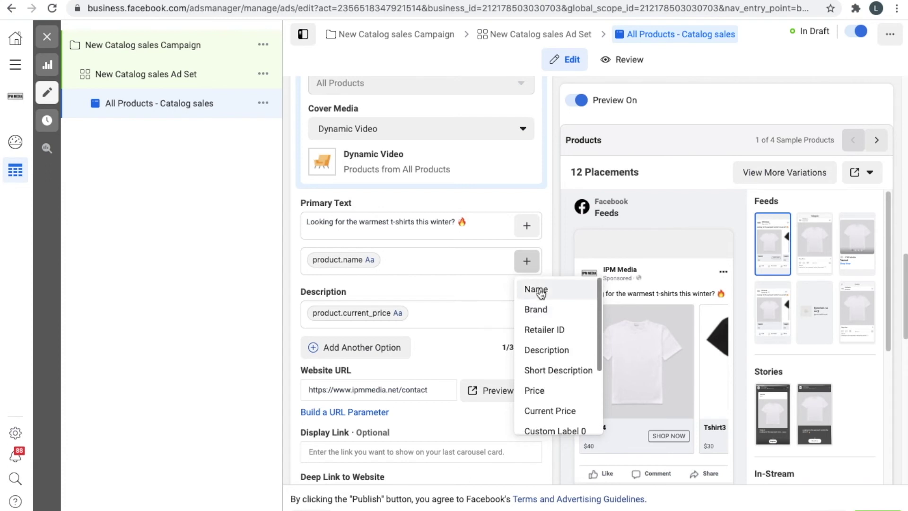
scroll(539, 390, "down", 5)
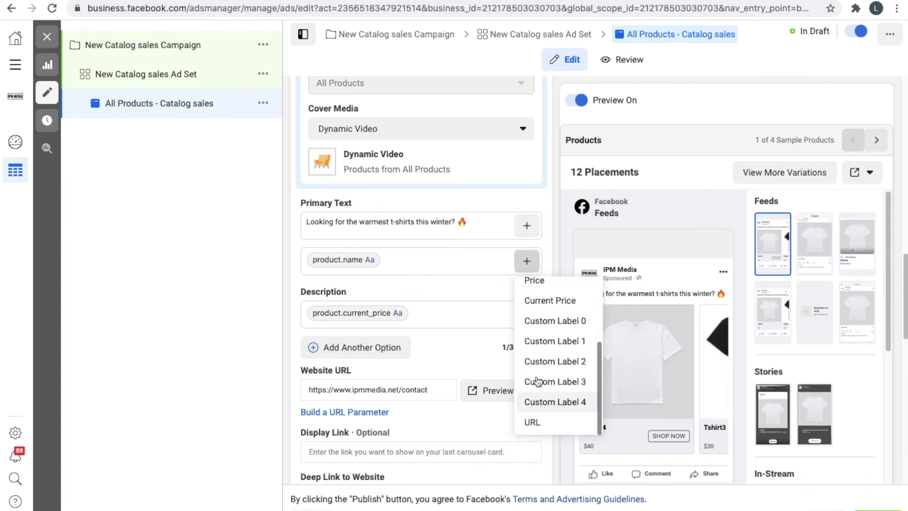
left_click(400, 265)
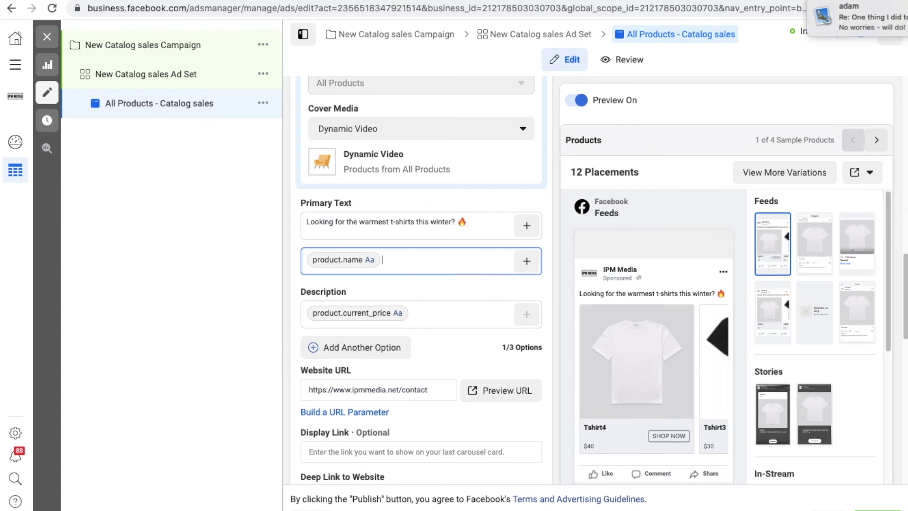
type("| Worl")
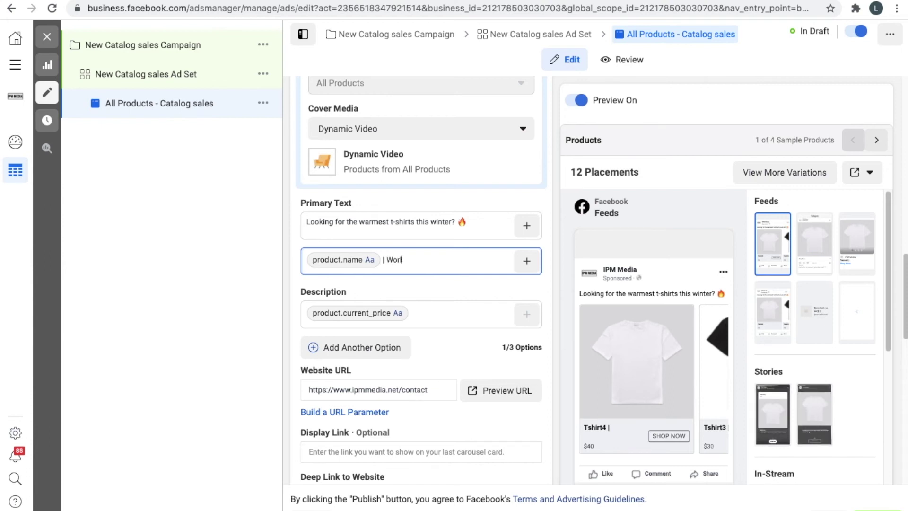
type("d's Best ")
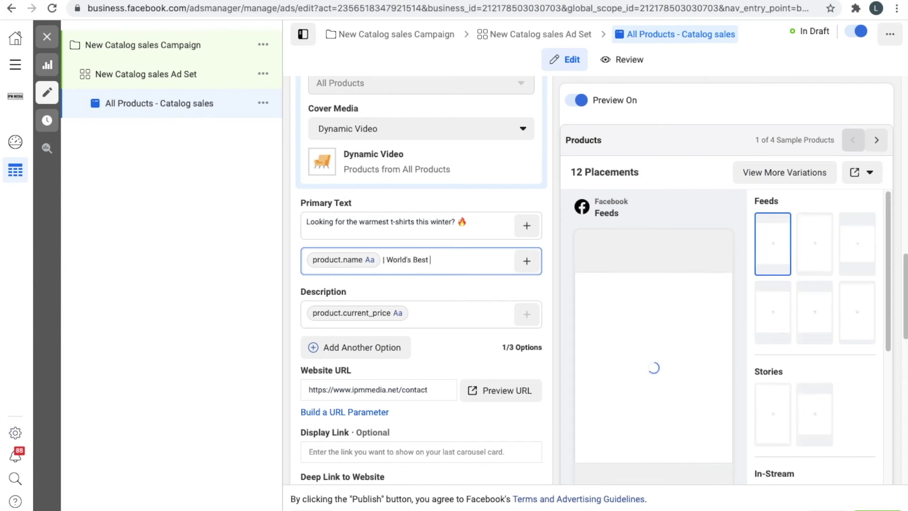
type("T-Shirt")
Add ' | Shop Now' after the price in the description and open the full-size preview.
left_click(435, 322)
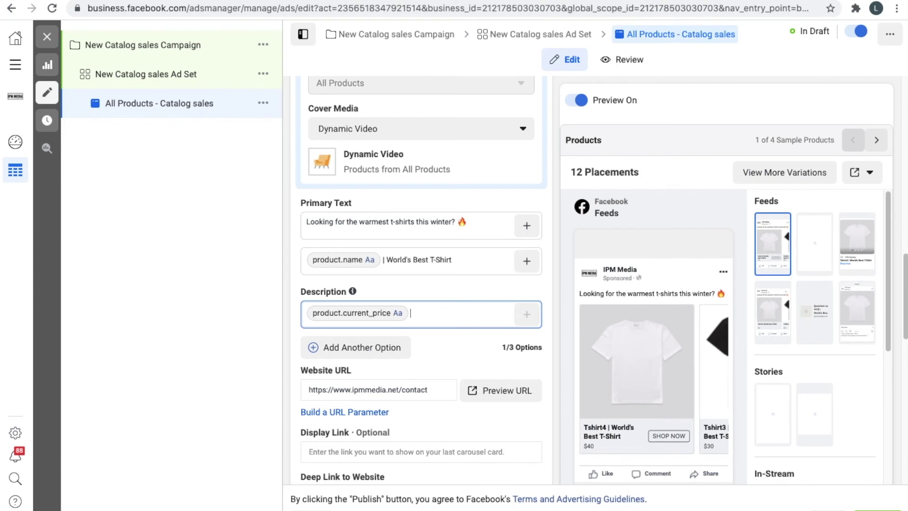
type("| SH")
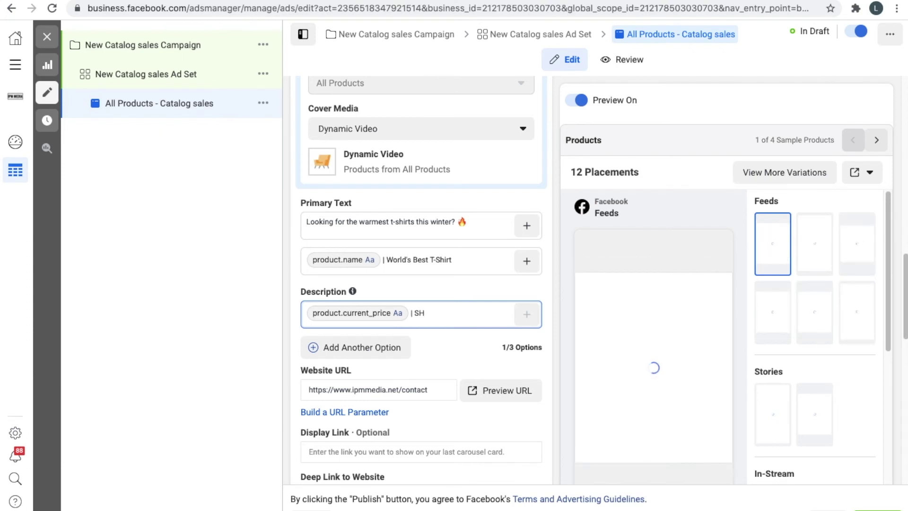
type("op Now")
mouse_move(659, 383)
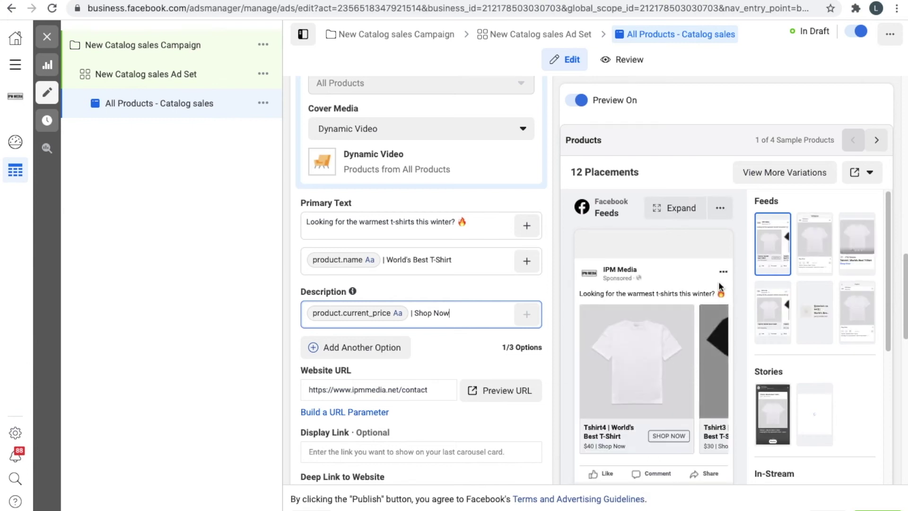
left_click(683, 214)
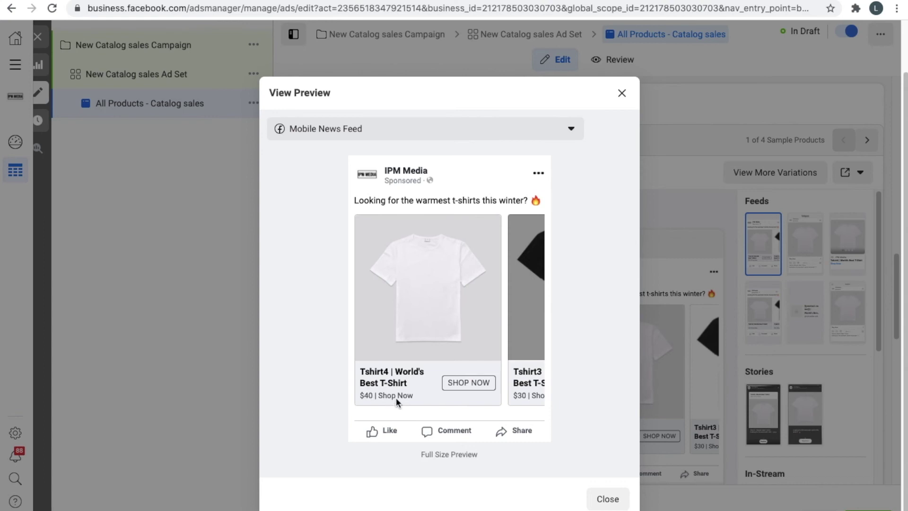
Preview the ad as a Desktop News Feed post, step through the Tshirt1 and Tshirt2 cards, then close it.
left_click(568, 131)
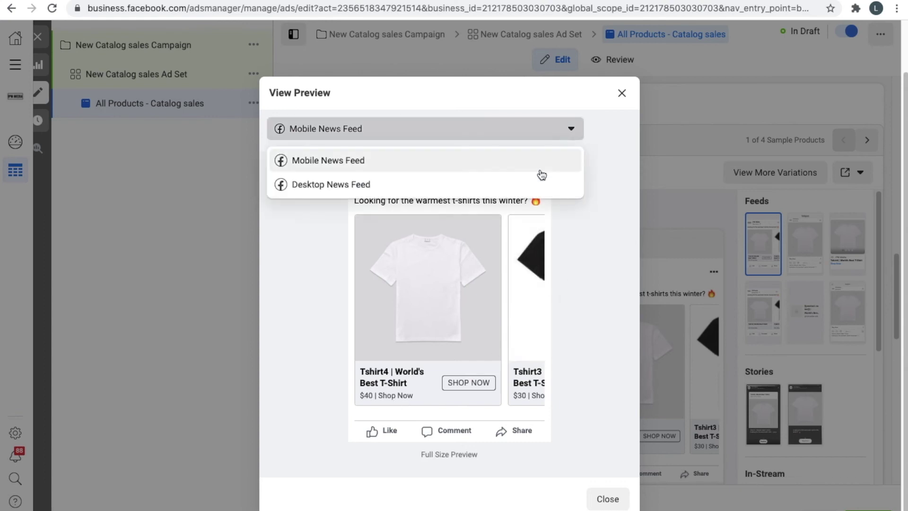
left_click(537, 188)
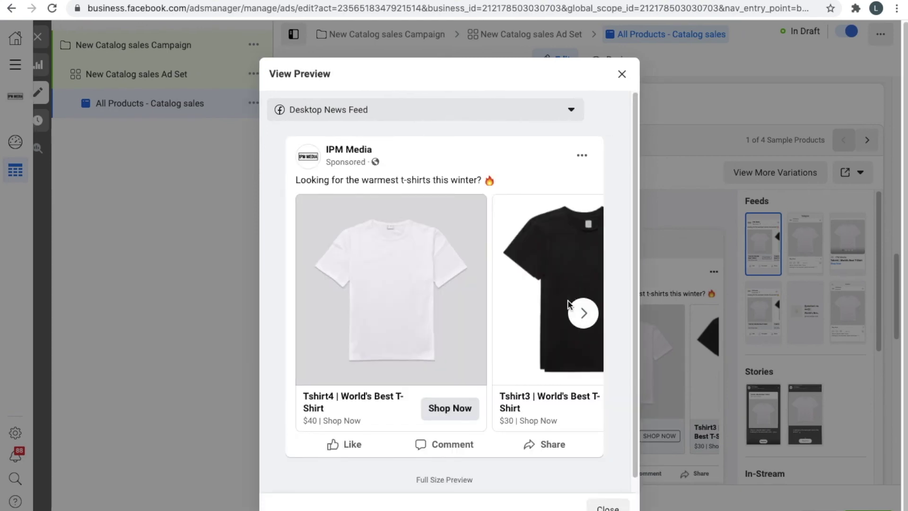
left_click(583, 312)
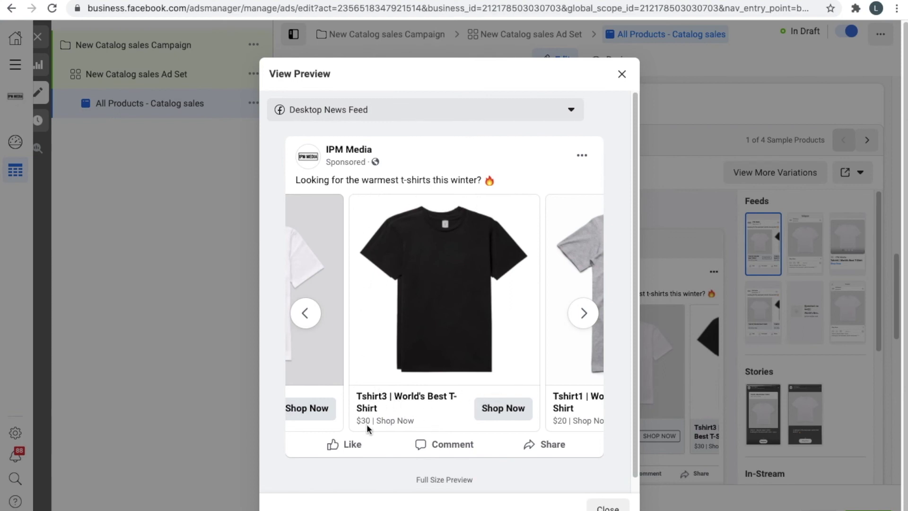
left_click(587, 308)
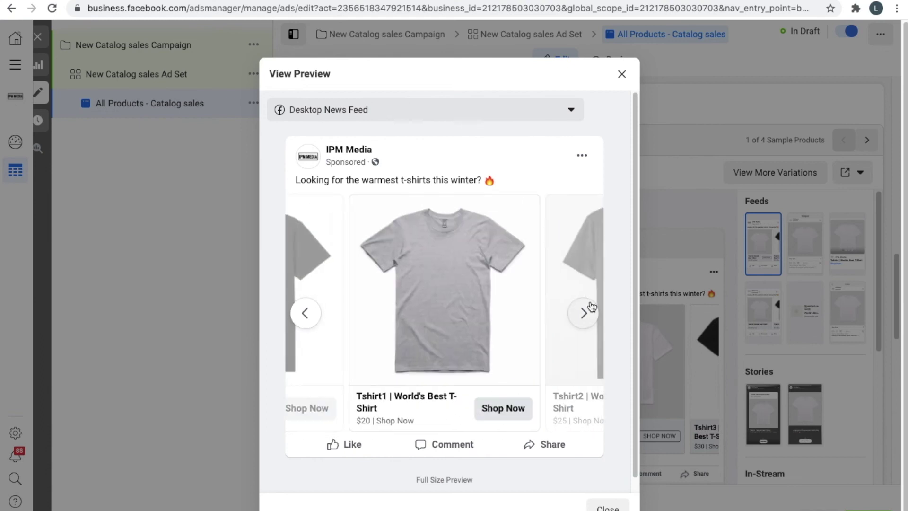
left_click(584, 324)
left_click(623, 74)
scroll(506, 297, "down", 5)
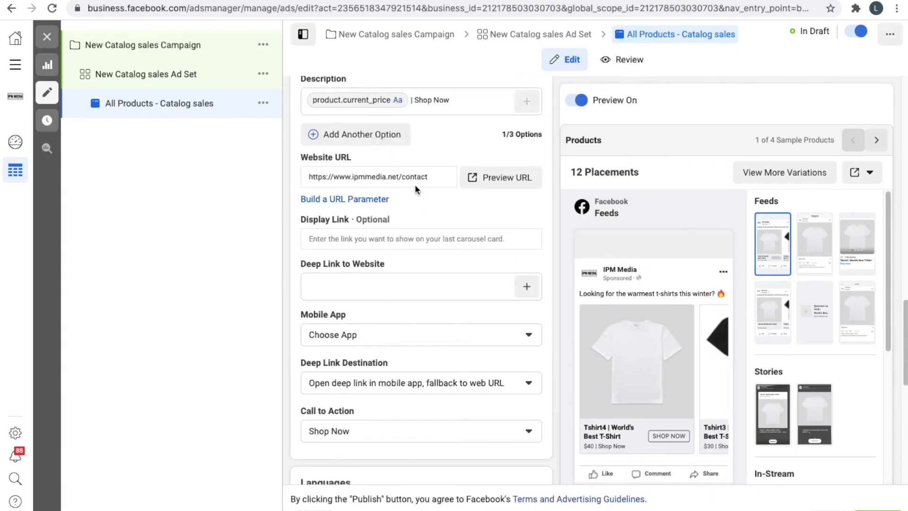
Check the ad's destination website URL and the optional display link.
left_click(367, 177)
triple_click(366, 177)
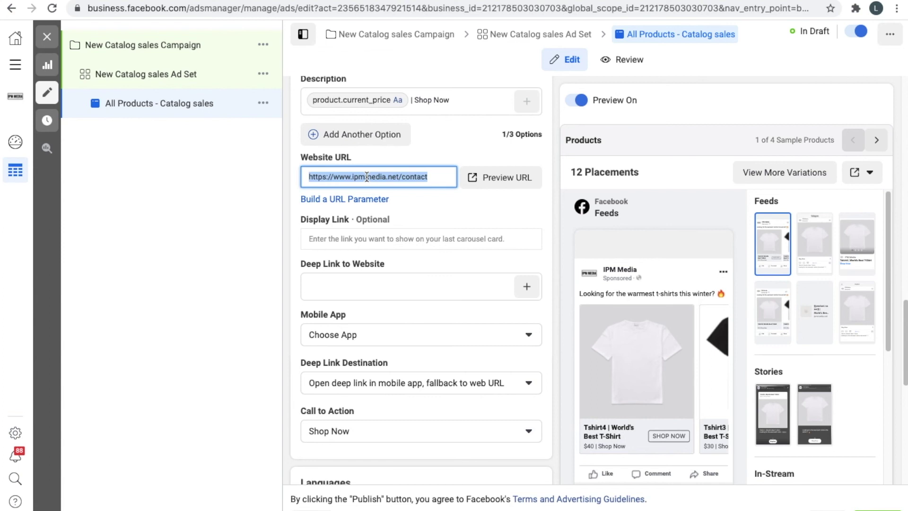
scroll(407, 196, "down", 2)
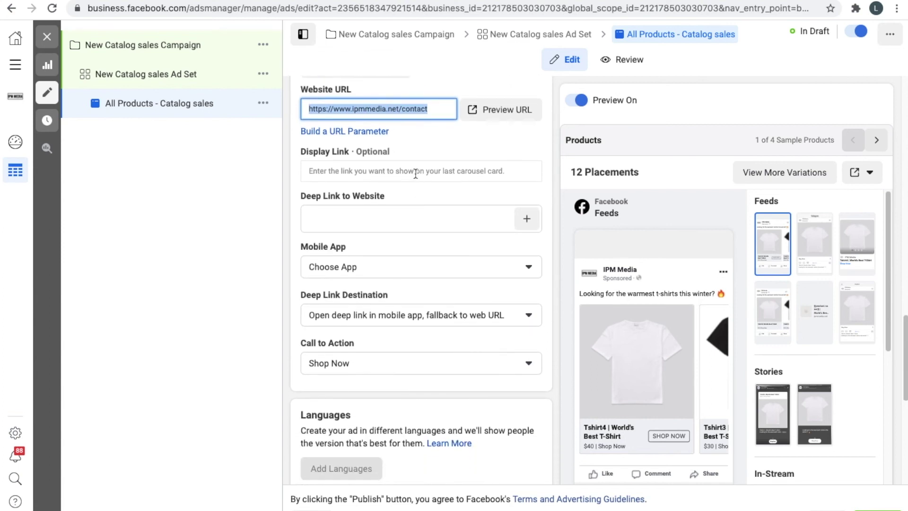
left_click(416, 174)
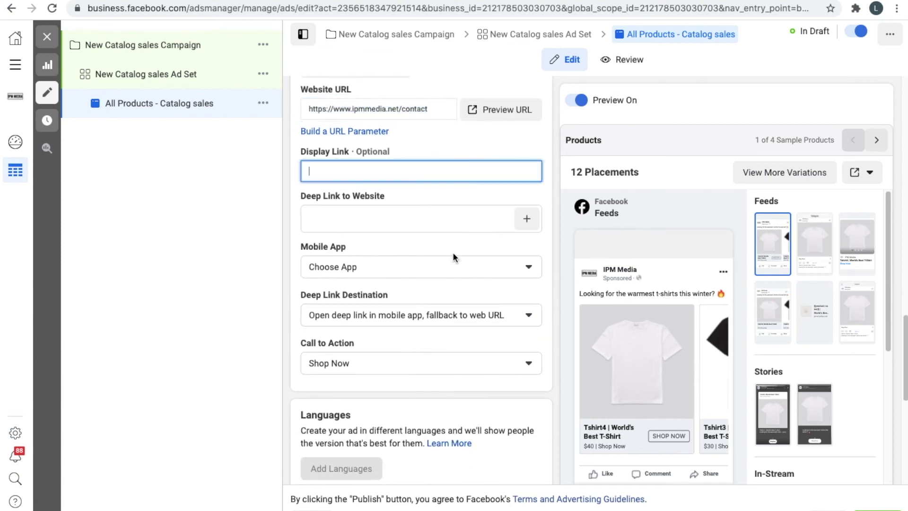
Leave the call to action set to Shop Now and review the rest of the ad form.
scroll(453, 251, "down", 2)
left_click(443, 279)
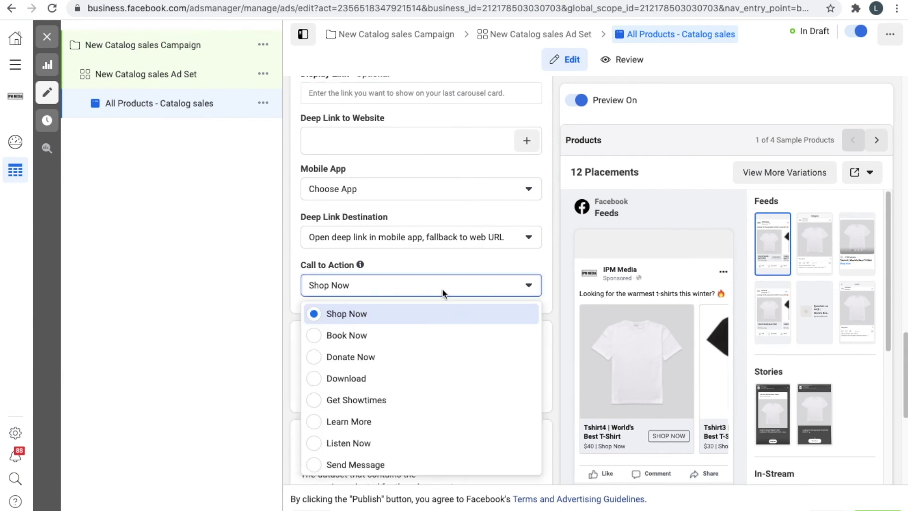
scroll(442, 293, "down", 1)
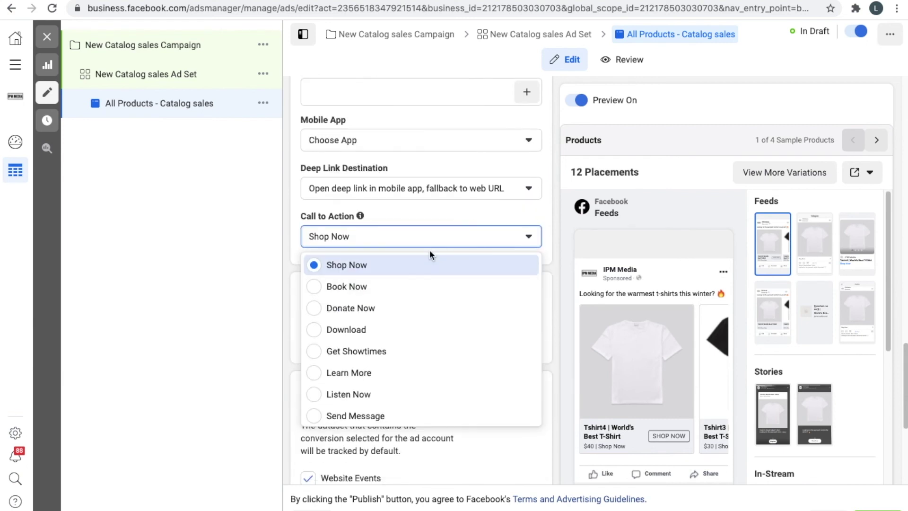
scroll(453, 358, "down", 3)
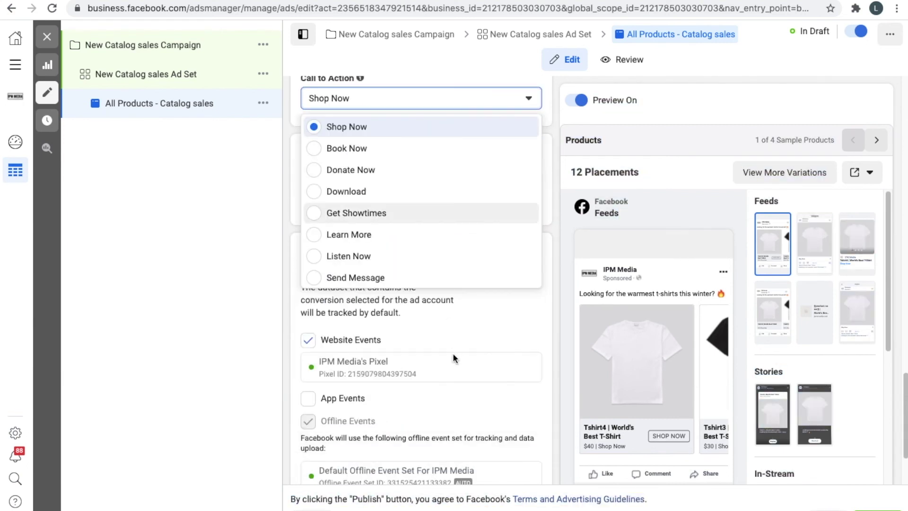
left_click(275, 337)
scroll(469, 348, "down", 3)
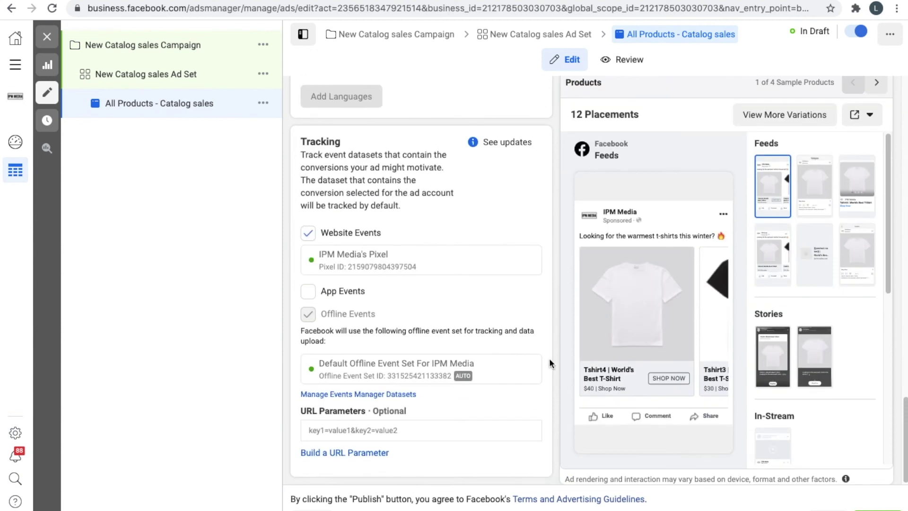
scroll(549, 359, "up", 2)
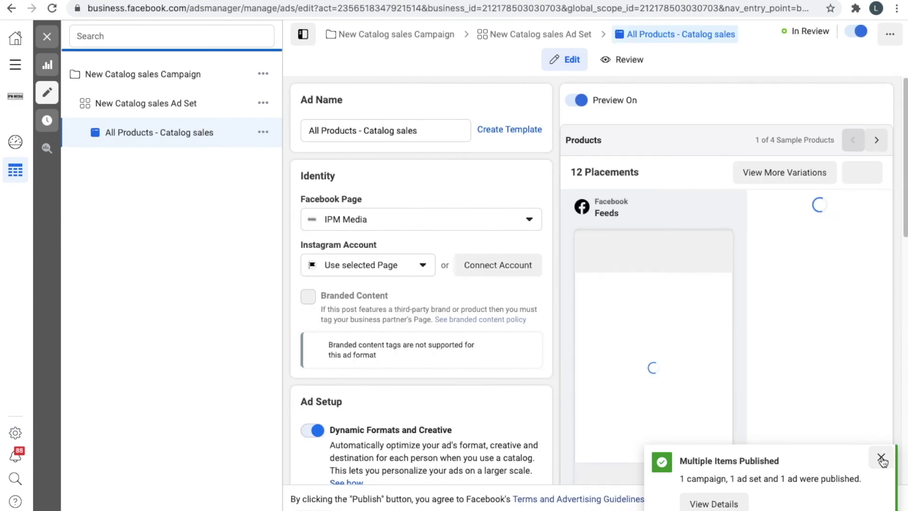
Dismiss the published notice and send the ad preview as a notification to Facebook.
left_click(881, 456)
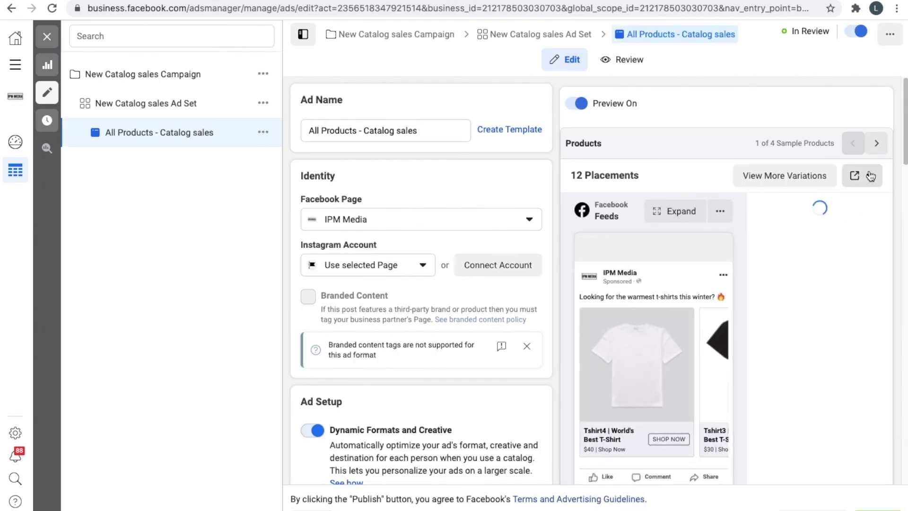
left_click(871, 176)
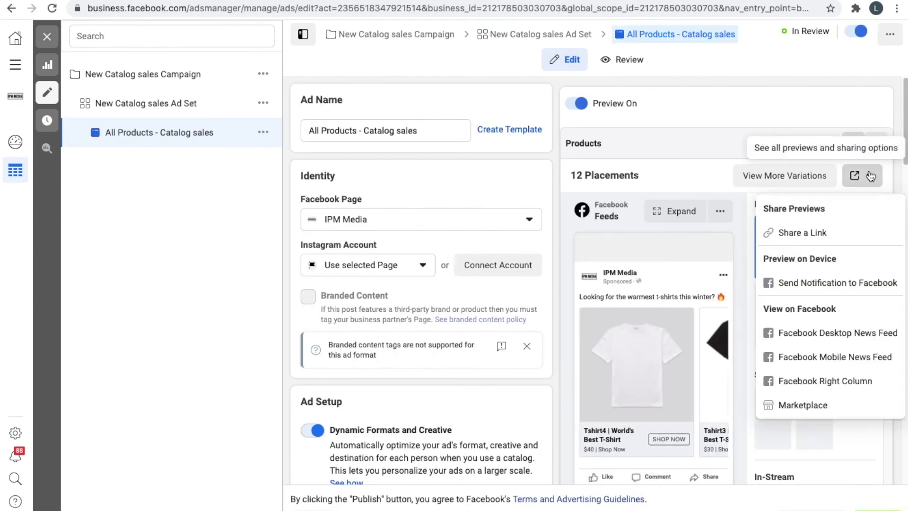
left_click(854, 282)
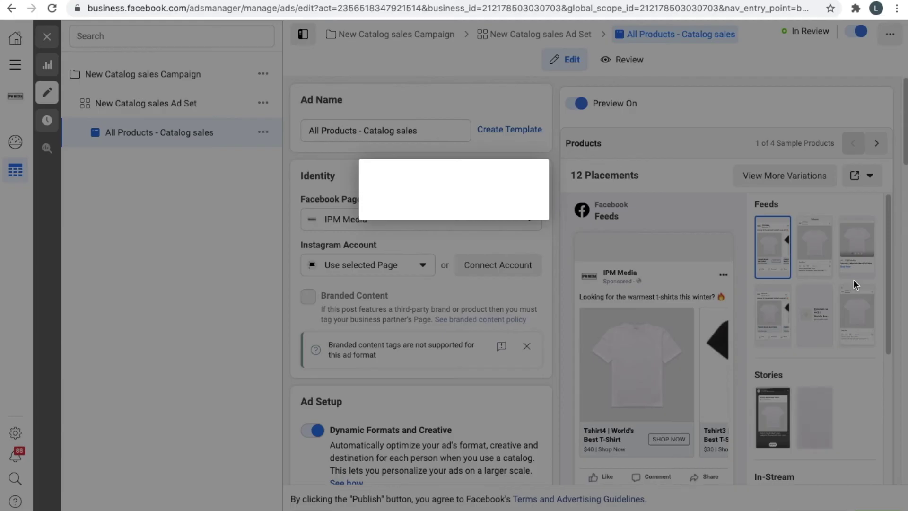
left_click_drag(366, 202, 587, 219)
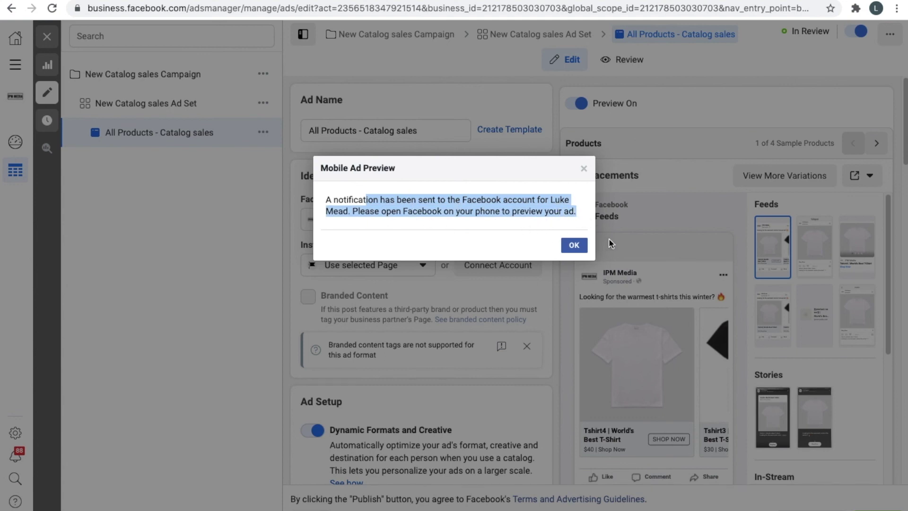
Acknowledge the Mobile Ad Preview message and scroll through the in-review ad's form.
left_click(573, 245)
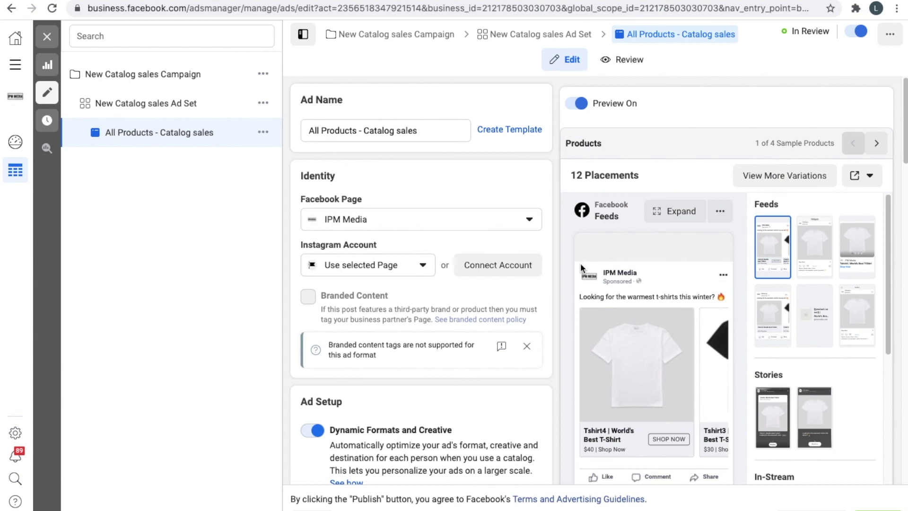
mouse_move(566, 265)
scroll(565, 265, "down", 2)
scroll(565, 265, "up", 2)
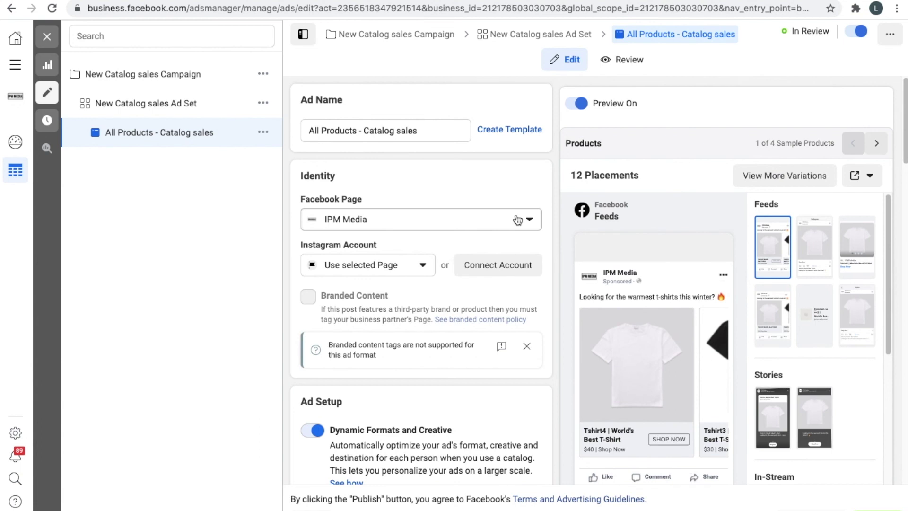
scroll(652, 236, "down", 1)
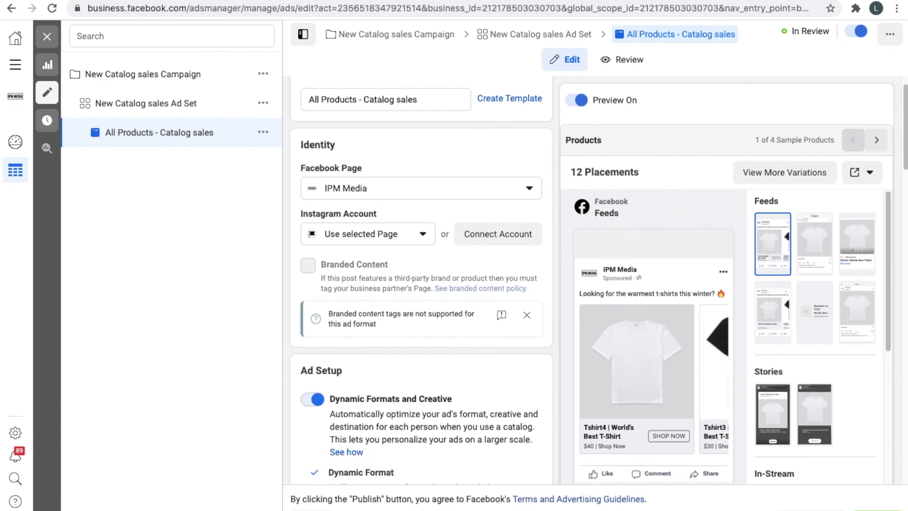